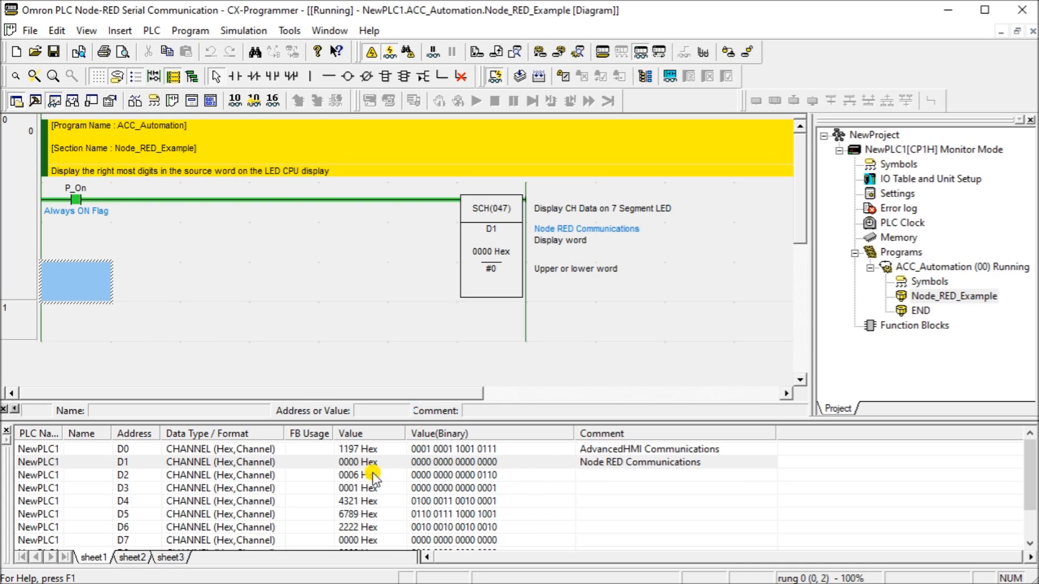
# - Select the D1 entry commented Node RED Communications in the watch list and look over the neighbouring data words
pyautogui.click(178, 462)
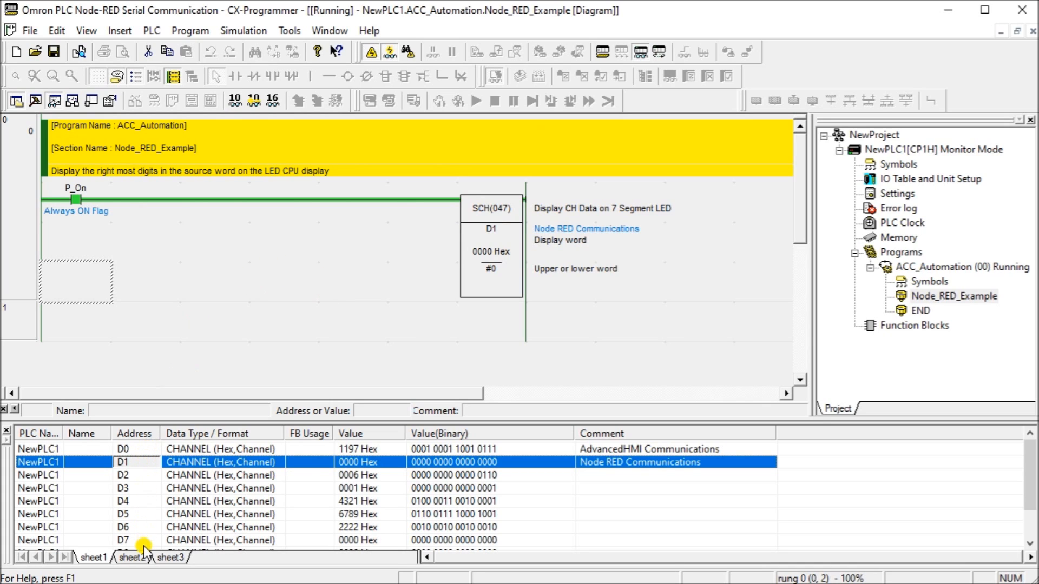
pyautogui.scroll(-1, 159, 532)
pyautogui.scroll(1, 167, 528)
pyautogui.hotkey('alt', 'Tab')
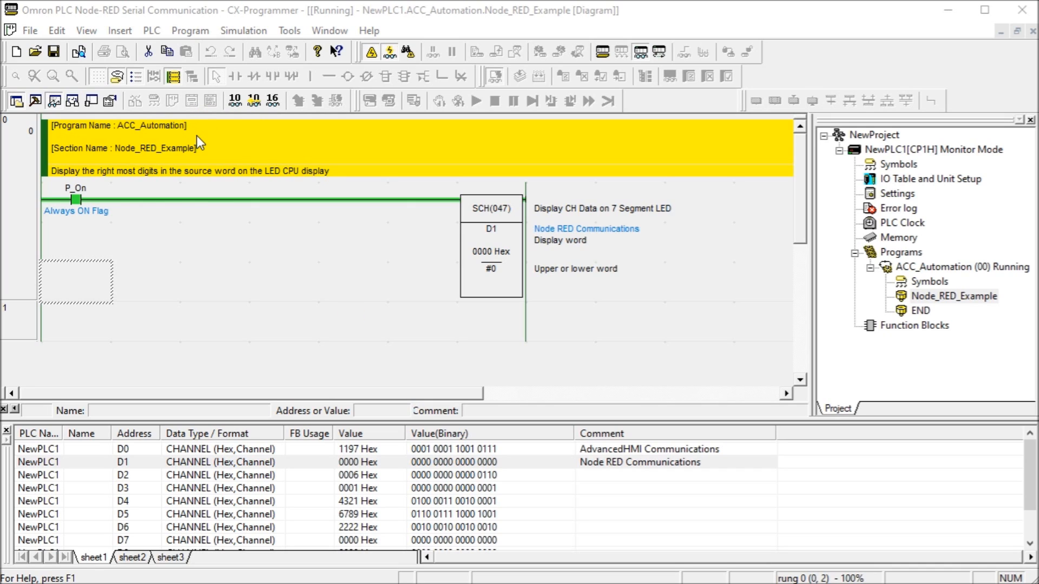
pyautogui.click(212, 13)
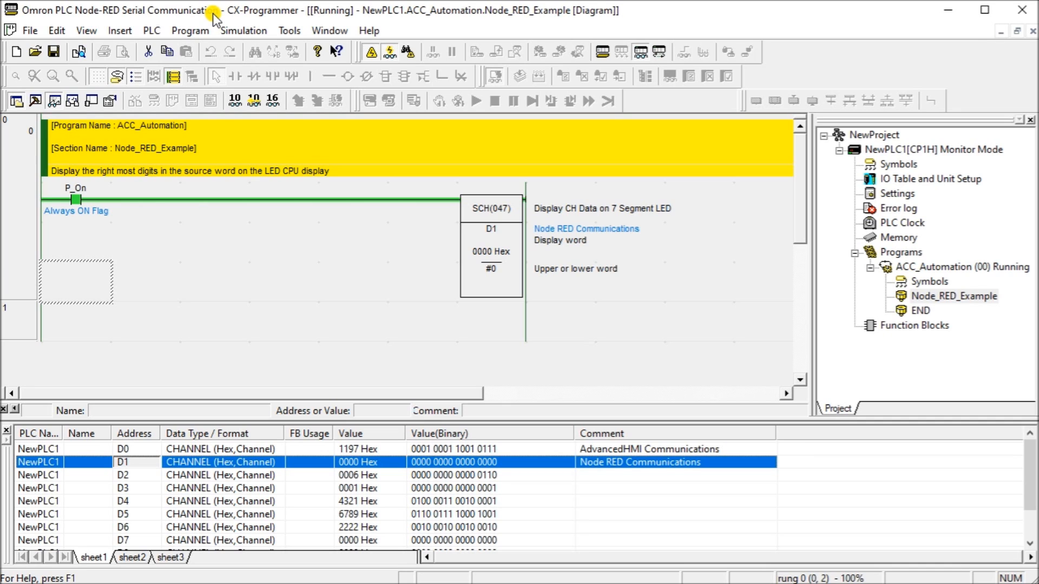
pyautogui.click(152, 31)
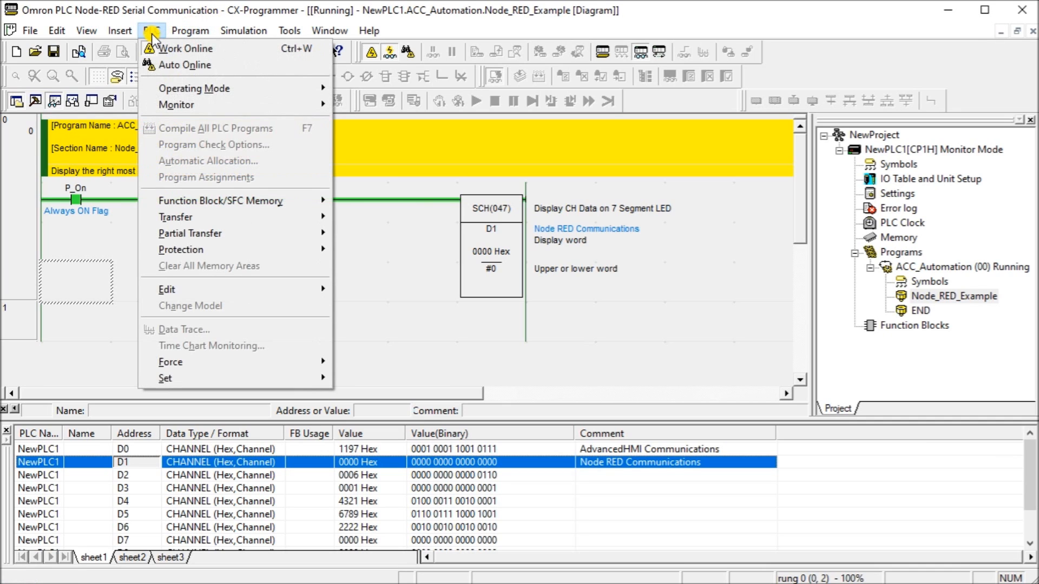
pyautogui.moveTo(178, 293)
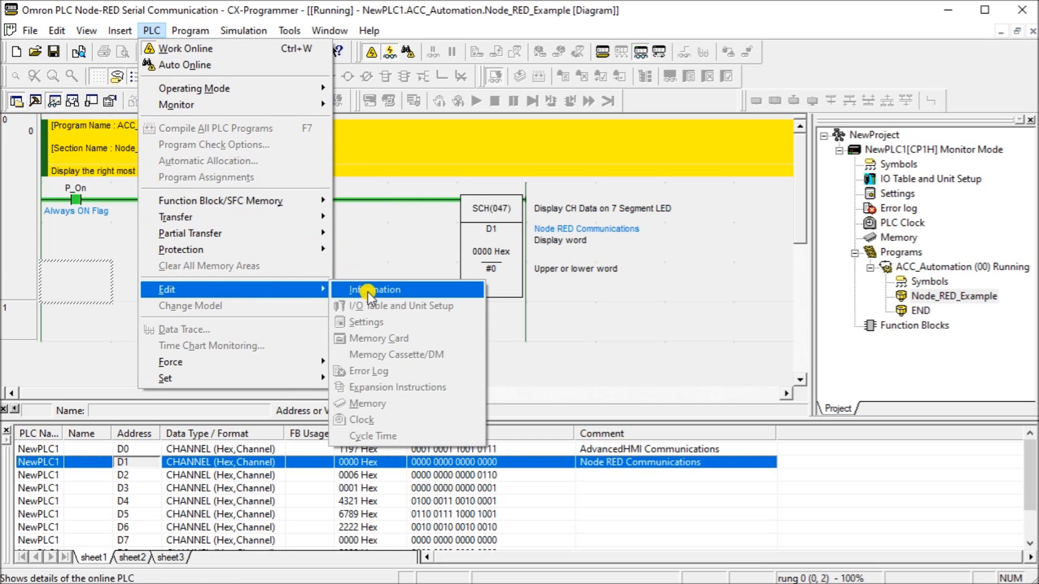
pyautogui.click(108, 281)
# - Review the Serial Port 1 communication settings and mode in the online PLC's settings, and close the settings
pyautogui.click(206, 262)
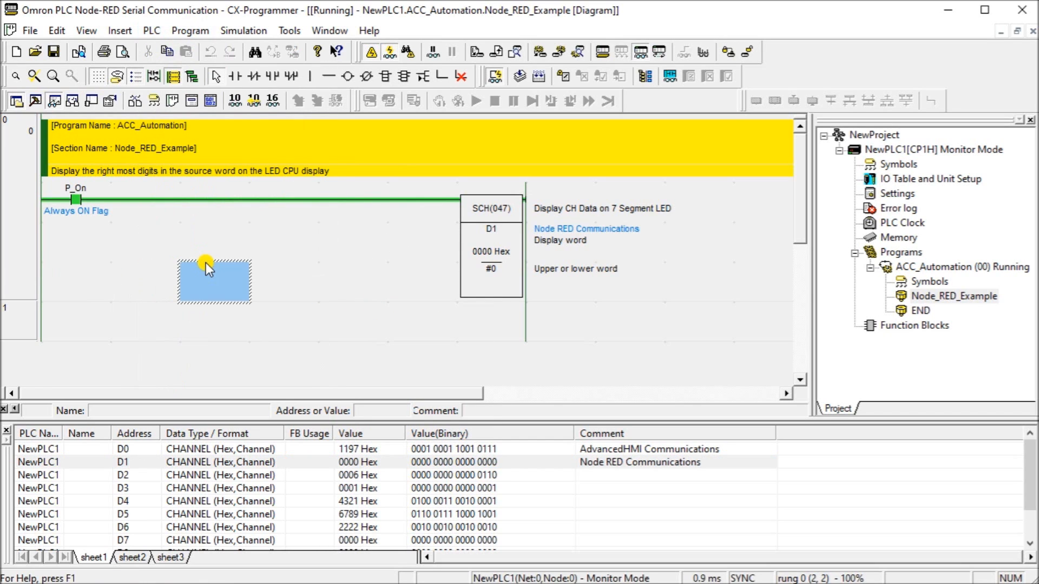
pyautogui.click(166, 254)
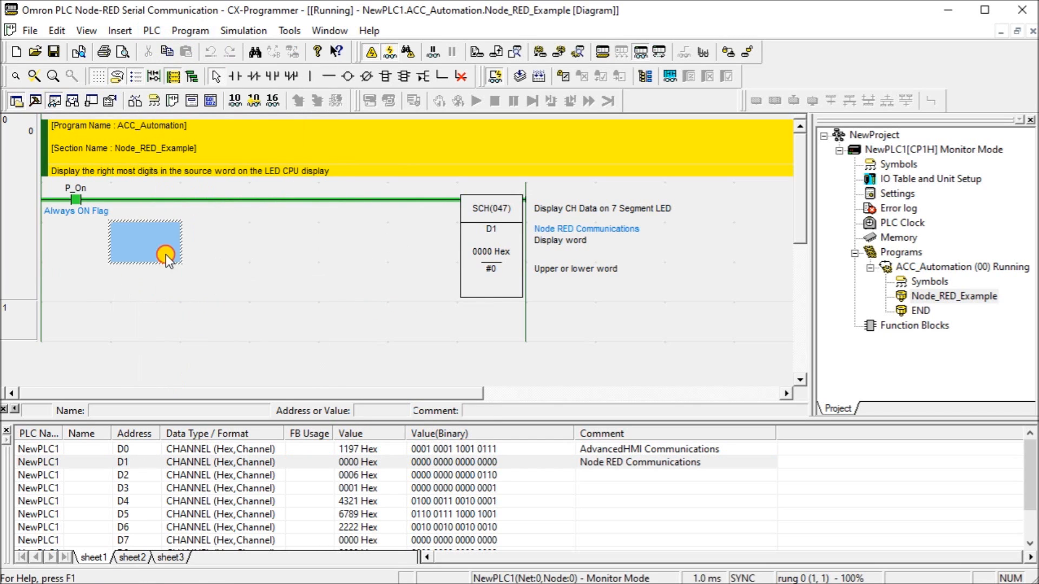
pyautogui.click(151, 30)
pyautogui.moveTo(211, 288)
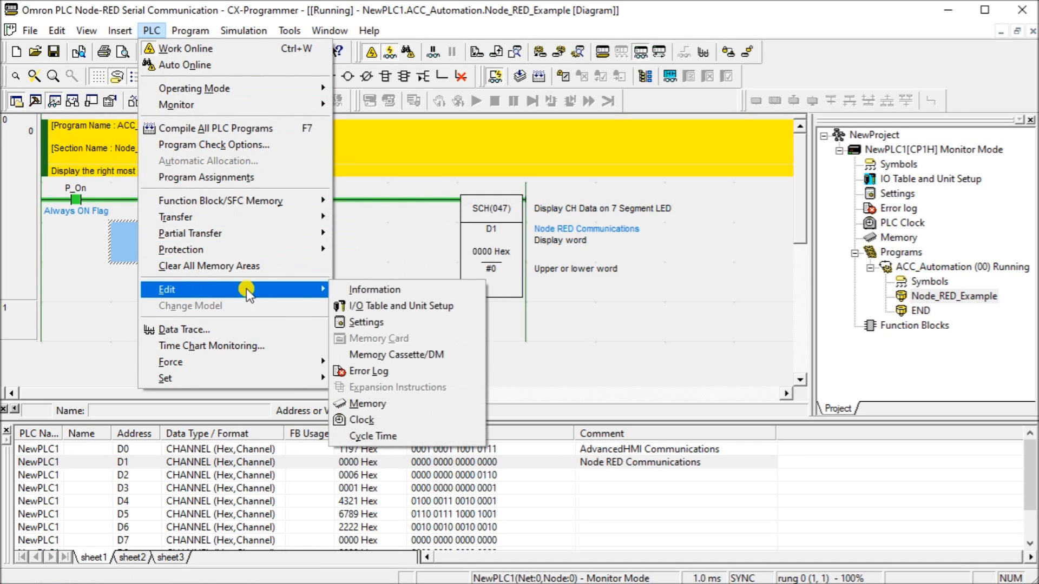
pyautogui.click(354, 323)
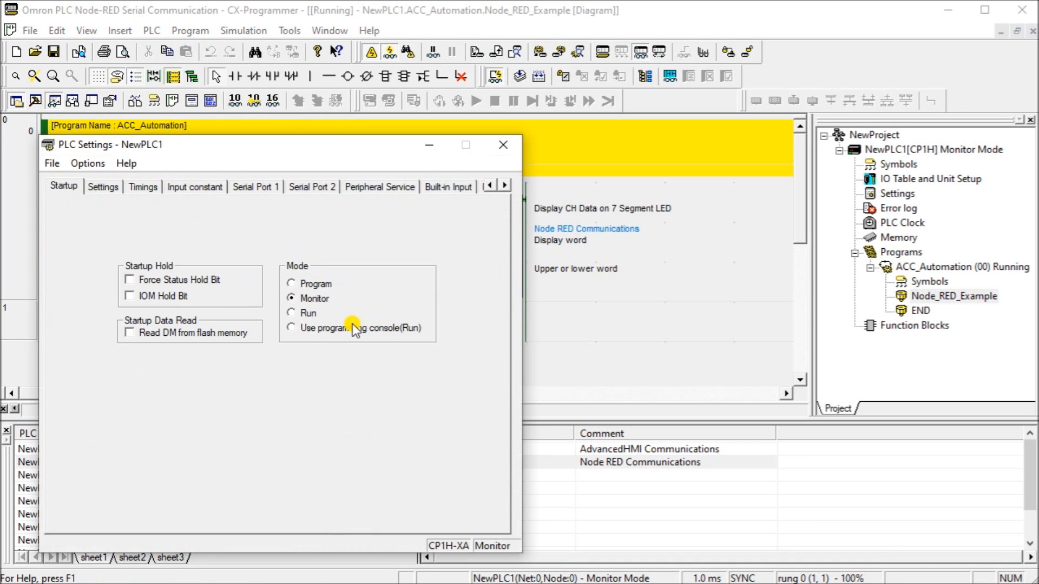
pyautogui.moveTo(272, 153); pyautogui.dragTo(264, 86)
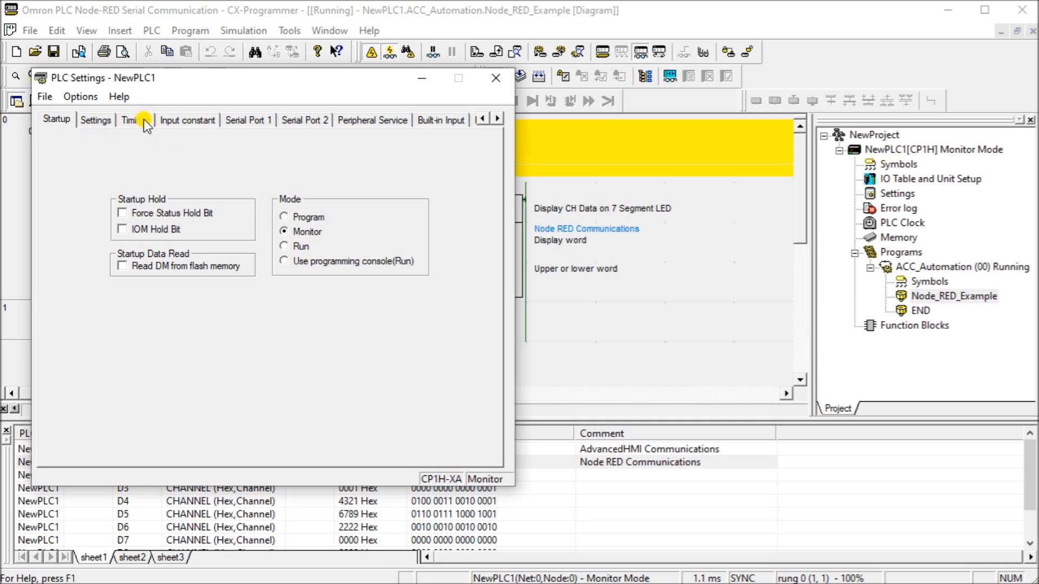
pyautogui.click(238, 120)
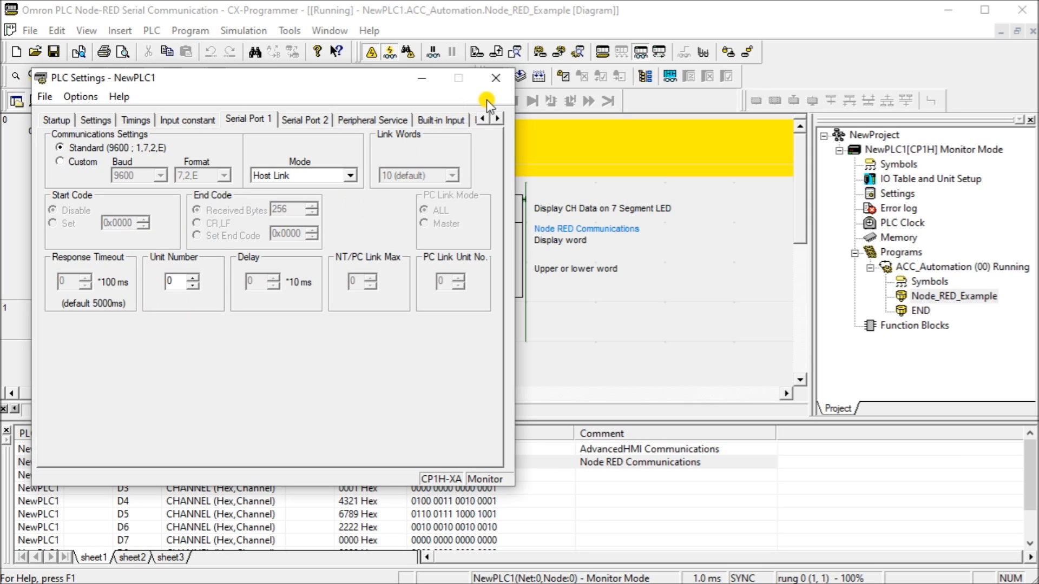
pyautogui.click(493, 82)
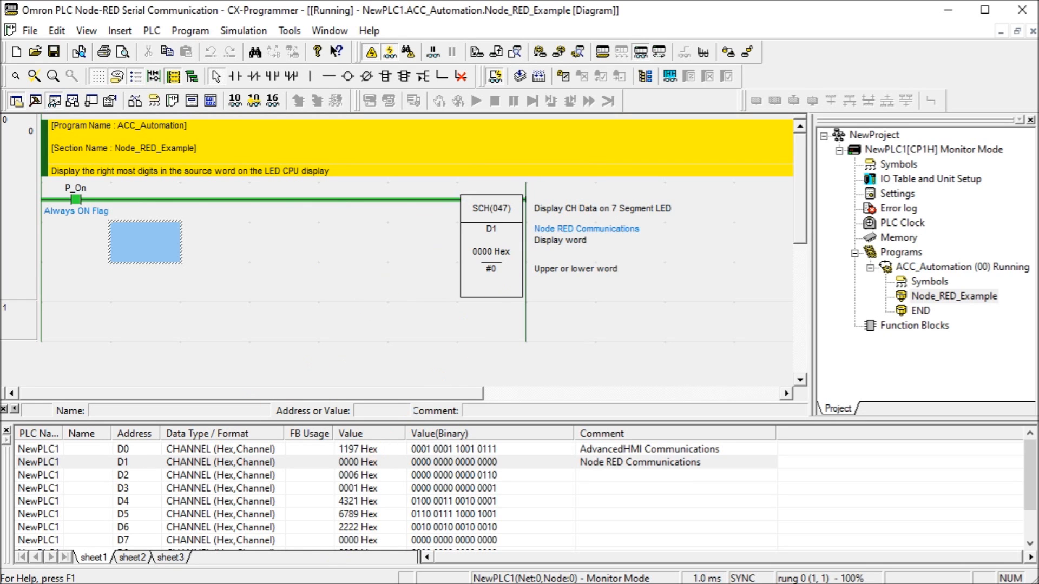
# - Switch to Node-RED in the browser and review the node packages installed in the palette, including the serialport and omronplc packages
pyautogui.hotkey('alt', 'Tab')
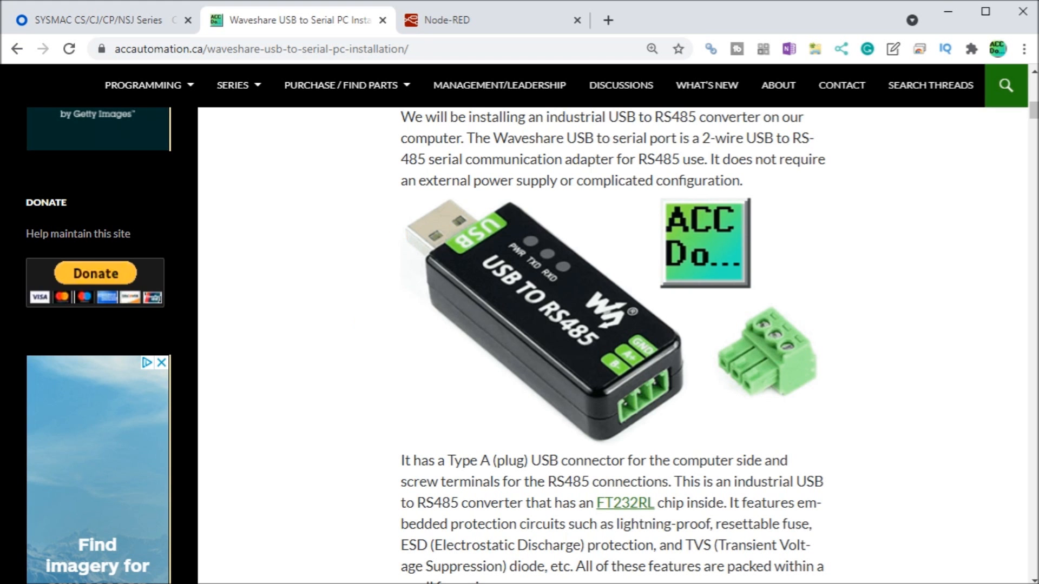
pyautogui.click(476, 17)
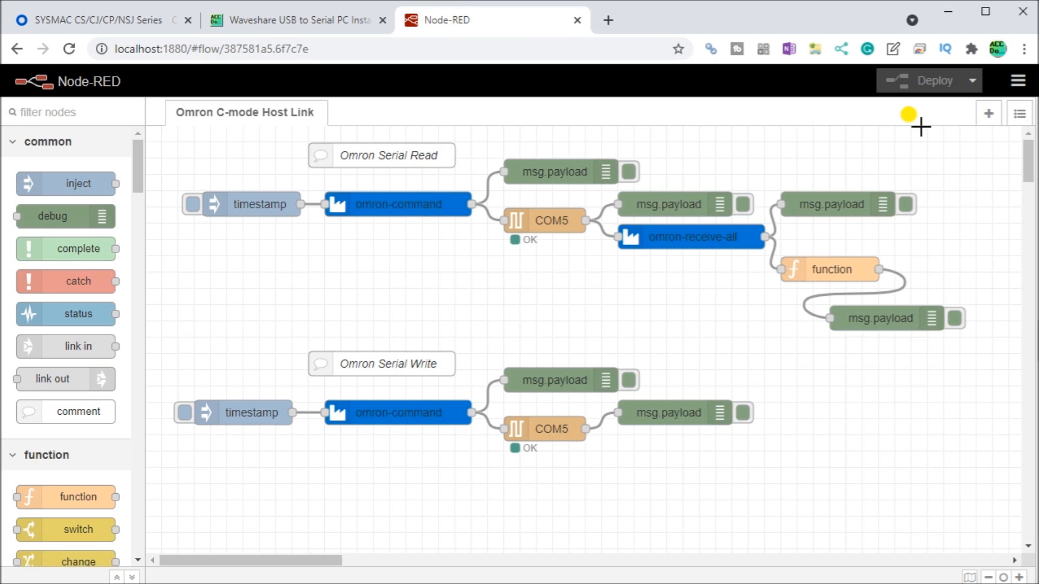
pyautogui.click(1017, 82)
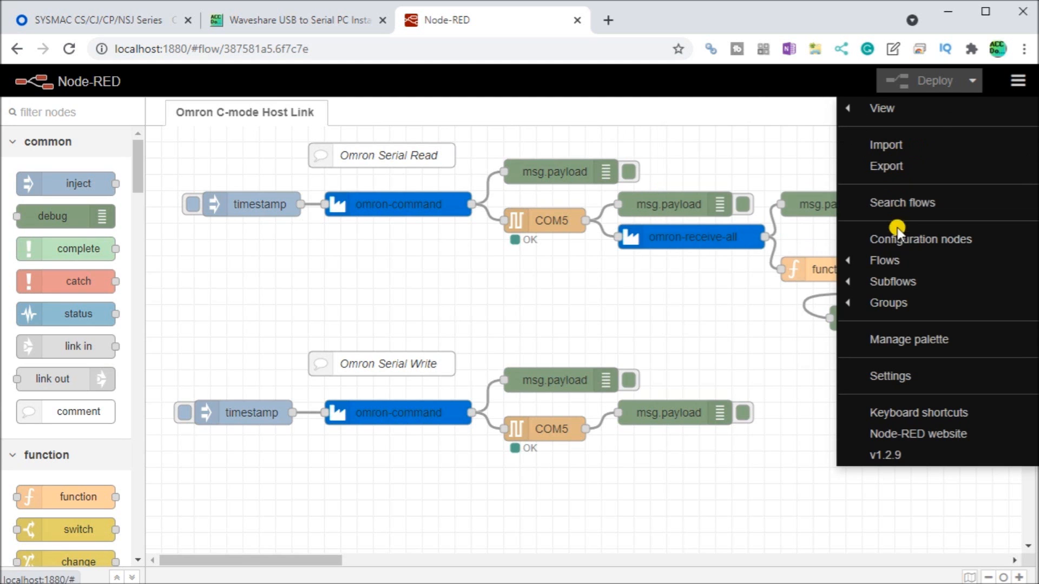
pyautogui.click(895, 343)
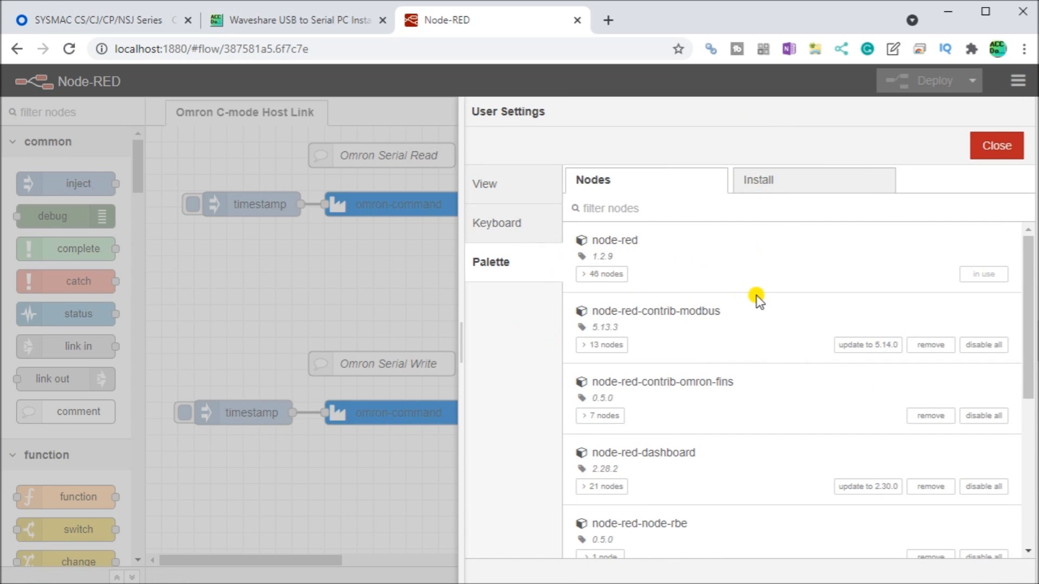
pyautogui.scroll(-5, 755, 294)
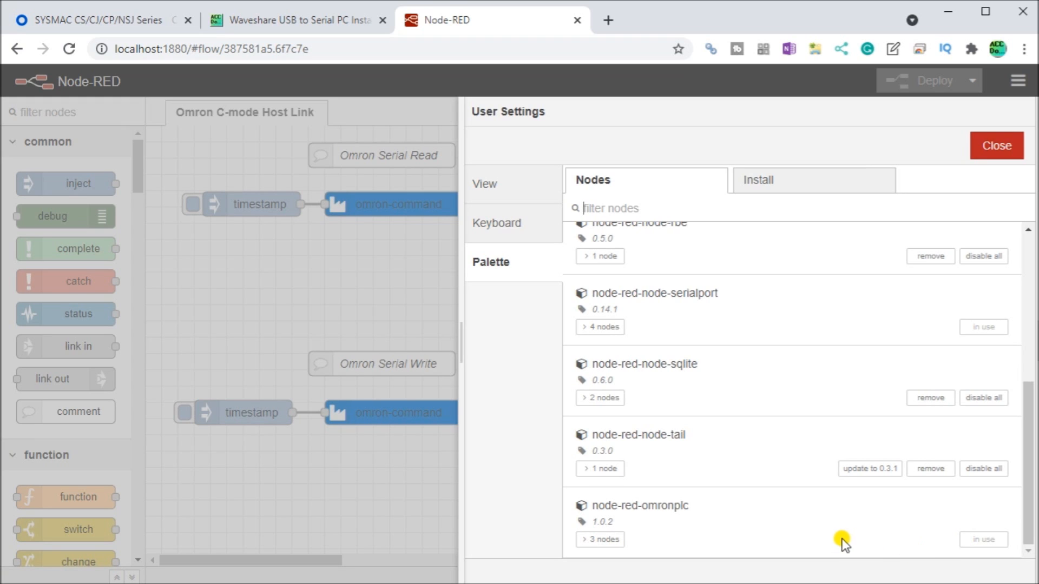
pyautogui.scroll(2, 774, 491)
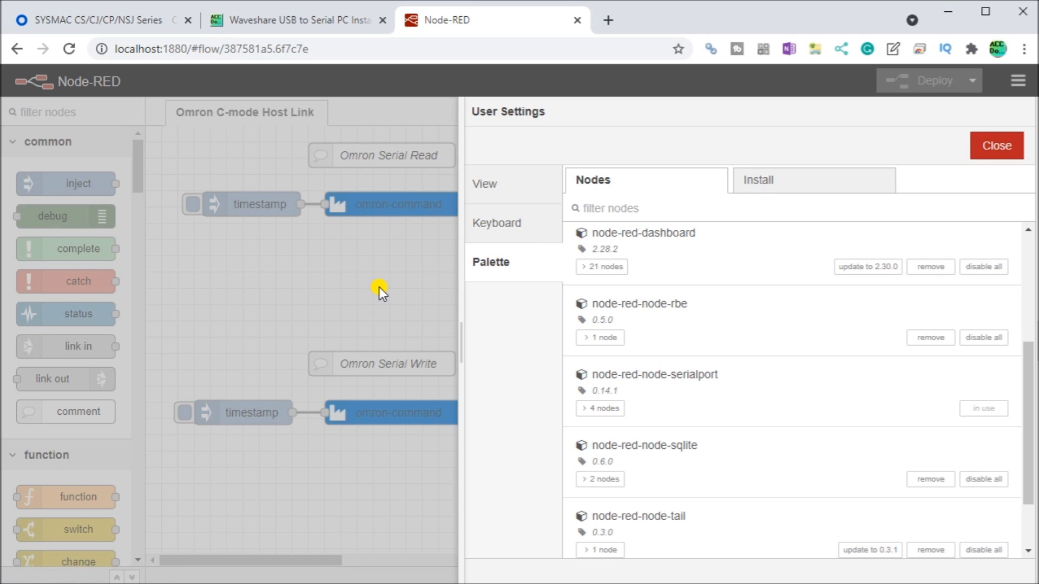
pyautogui.press('Escape')
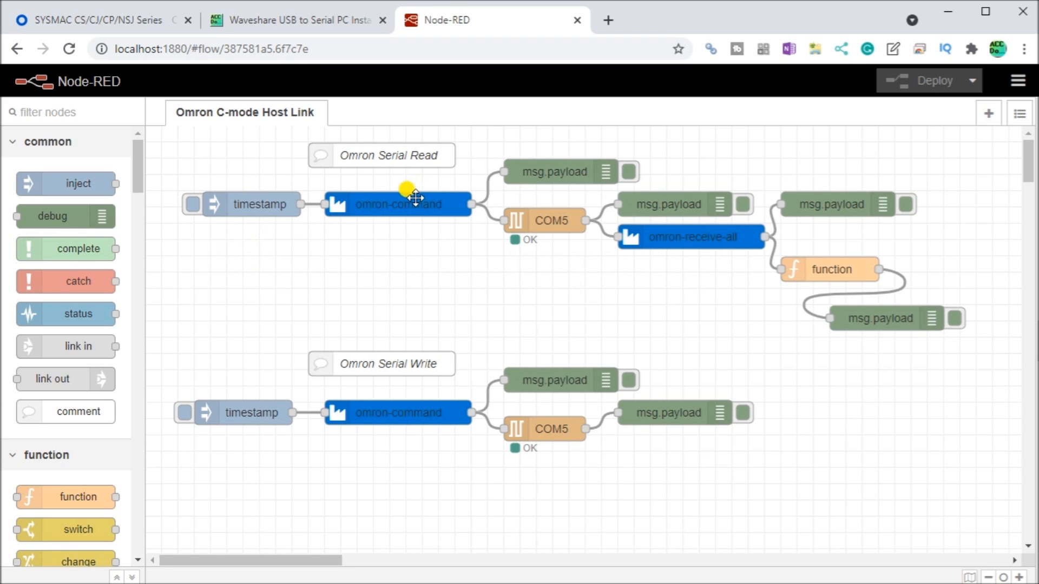
# - Examine the PLC Communication nodes in the palette and the properties of the omron-command node in the Omron Serial Read flow
pyautogui.moveTo(138, 170); pyautogui.dragTo(142, 565)
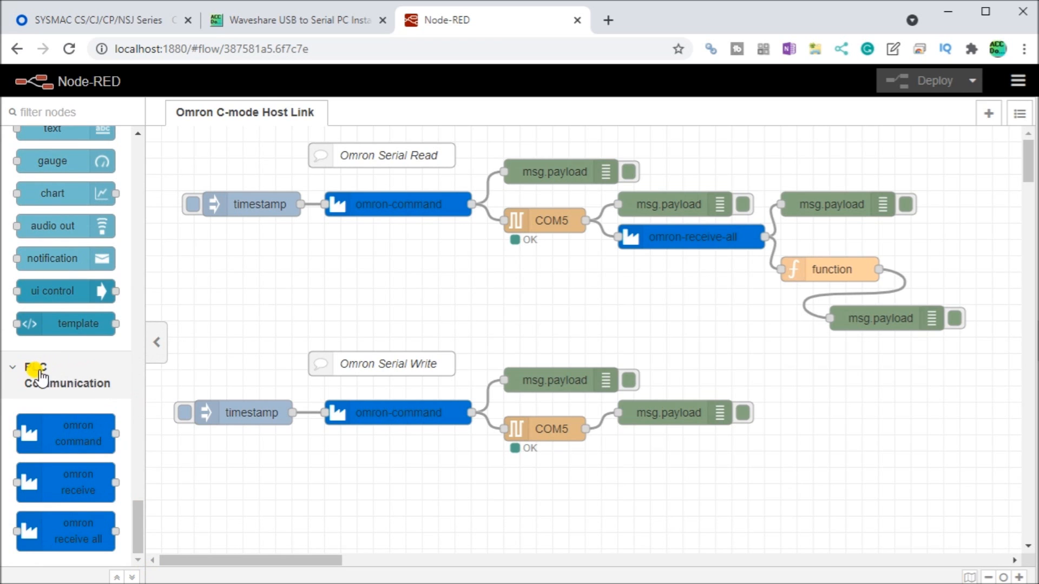
pyautogui.click(75, 432)
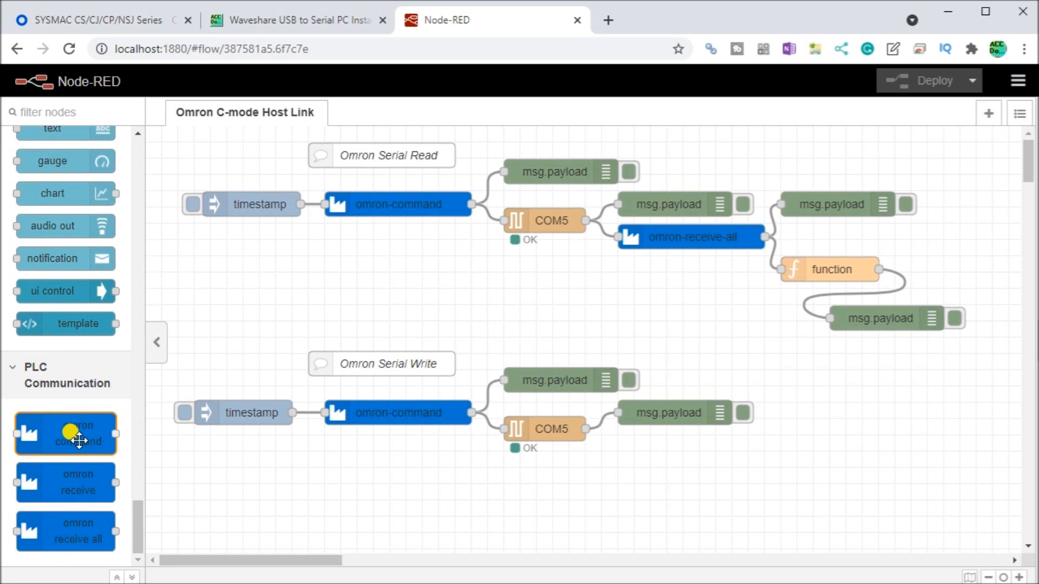
pyautogui.click(77, 479)
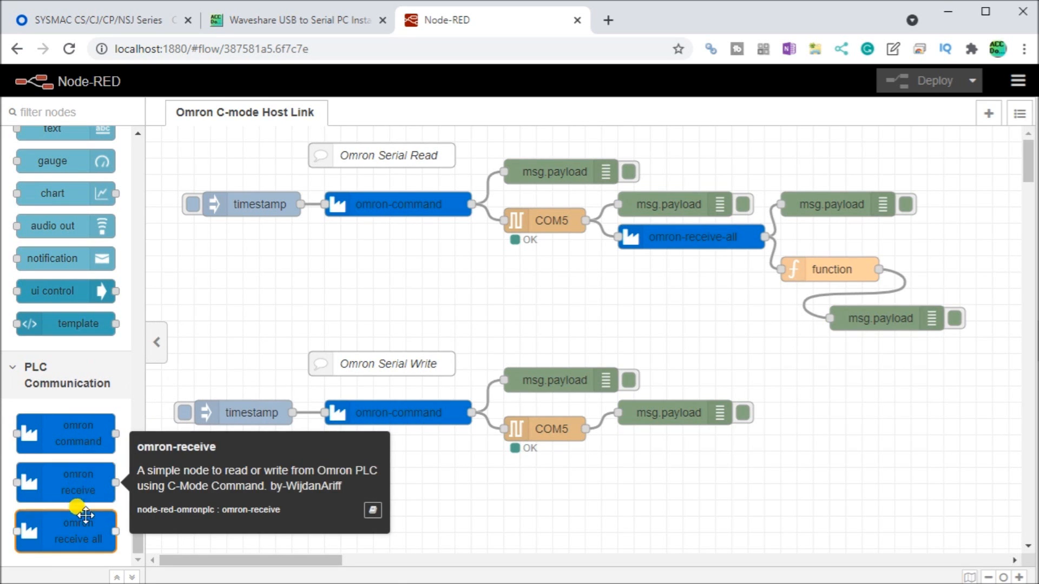
pyautogui.click(70, 528)
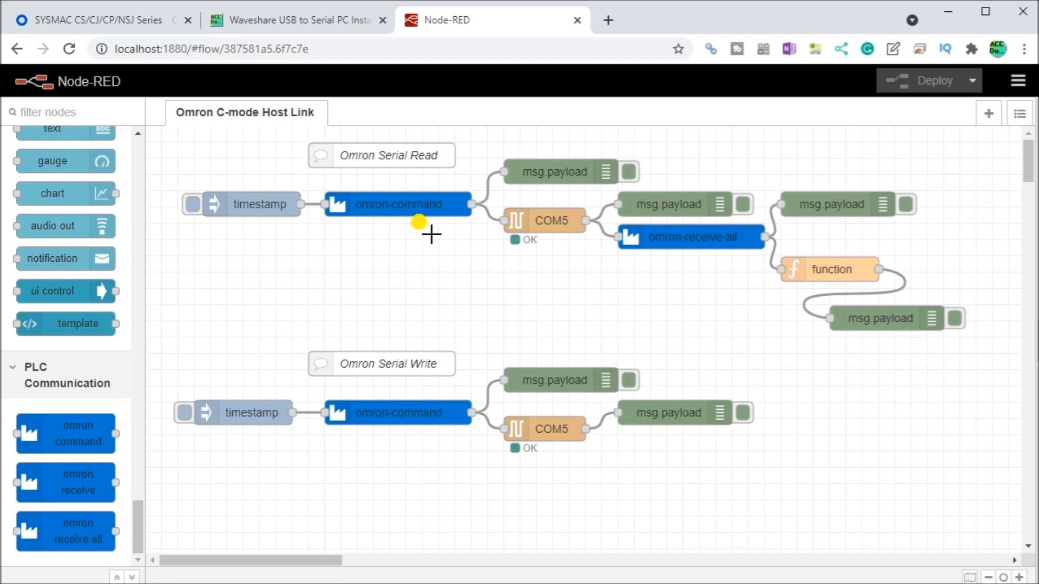
pyautogui.doubleClick(397, 204)
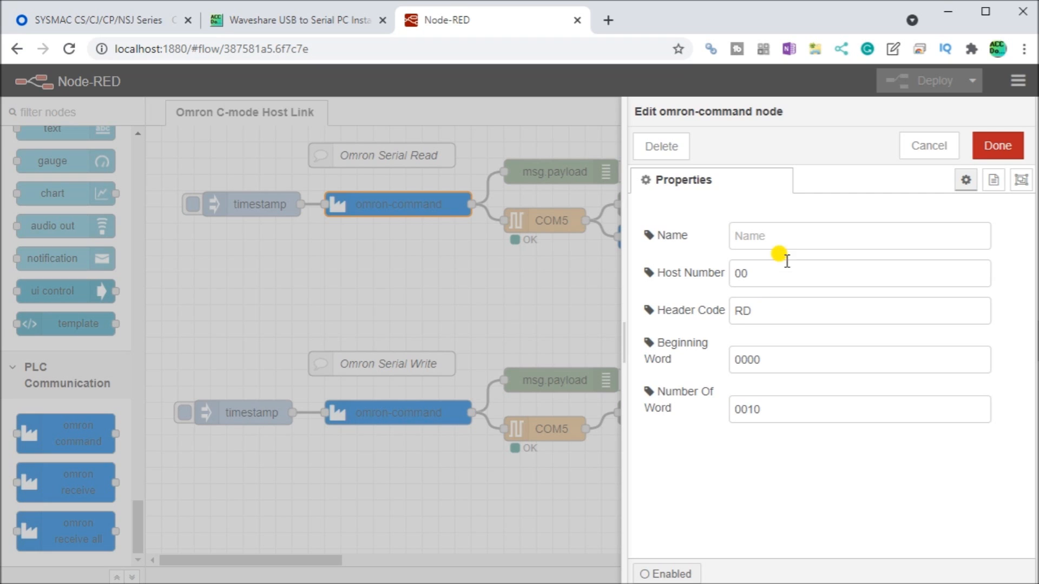
pyautogui.click(912, 157)
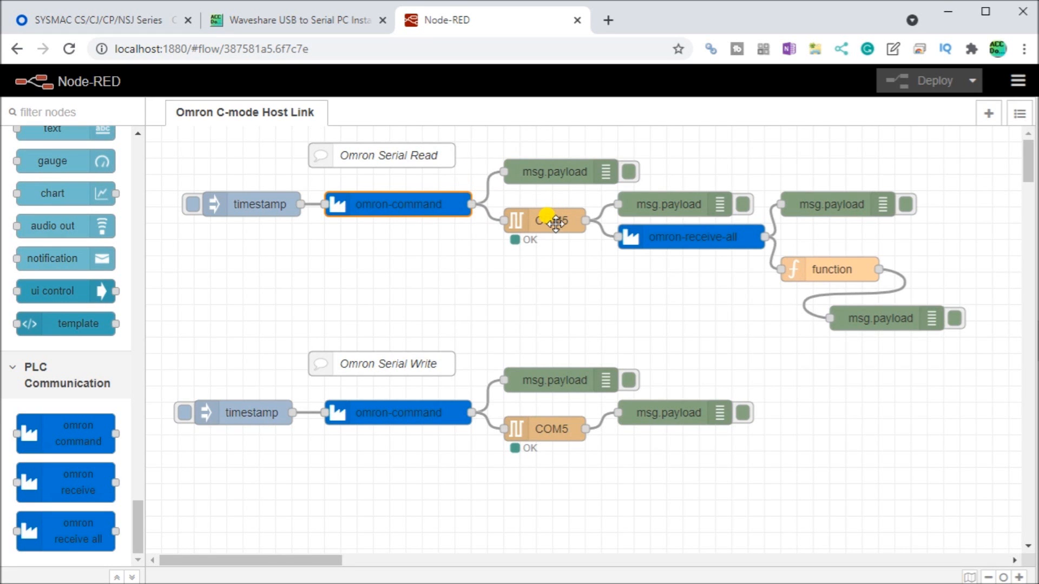
# - Find the serial in, serial out and serial request nodes in the palette and read their descriptions
pyautogui.moveTo(141, 533); pyautogui.dragTo(151, 283)
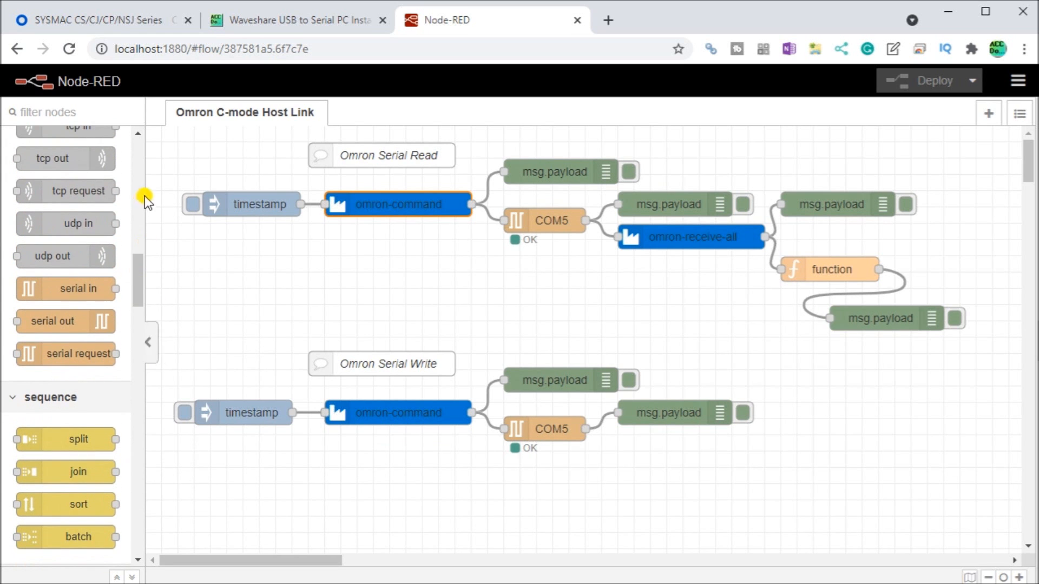
pyautogui.moveTo(79, 284)
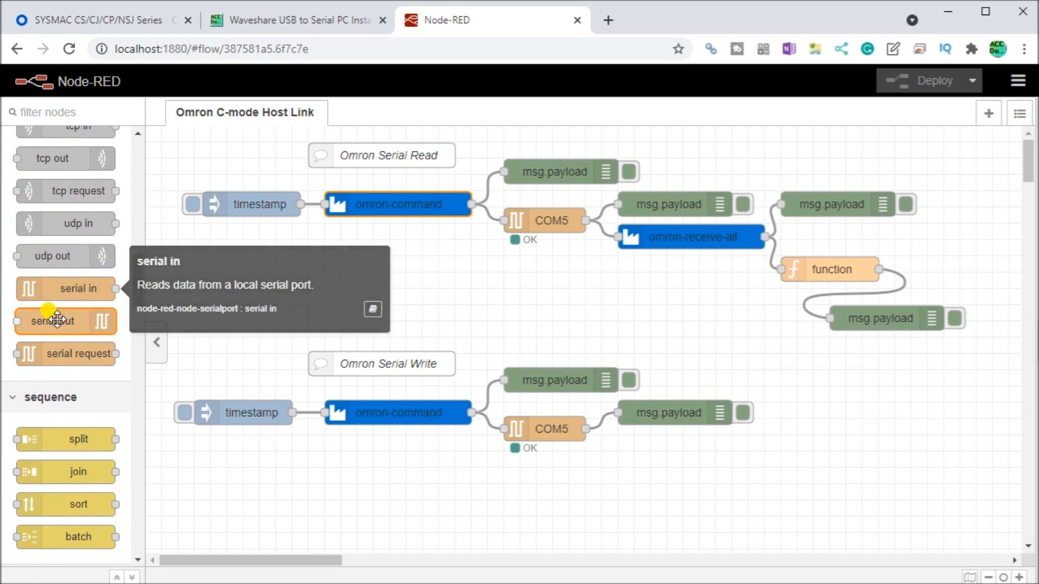
pyautogui.moveTo(66, 359)
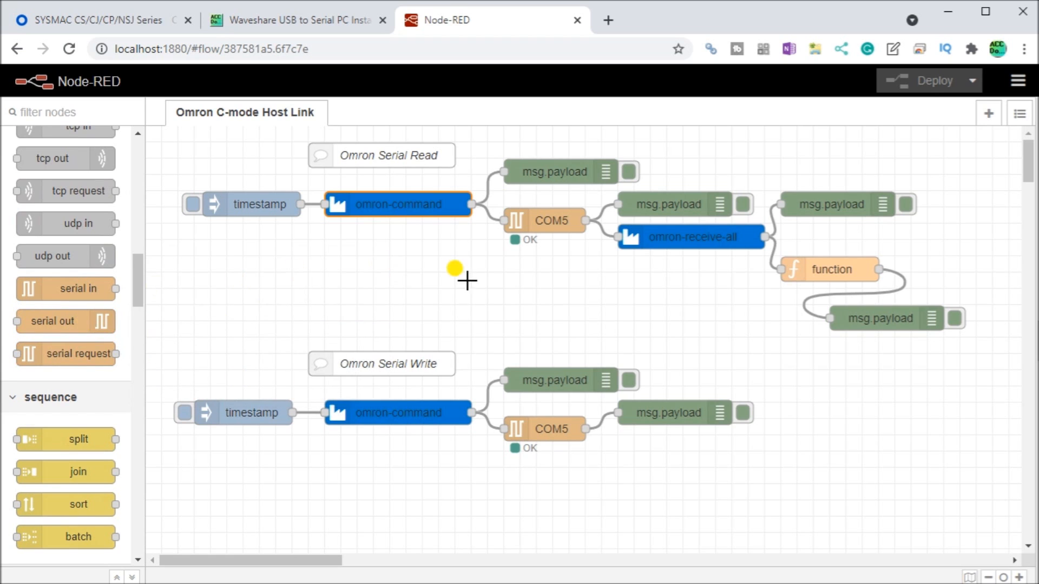
# - Inspect the serial-port configuration of the COM5 serial request node in the Omron Serial Read flow, leaving without saving
pyautogui.doubleClick(549, 221)
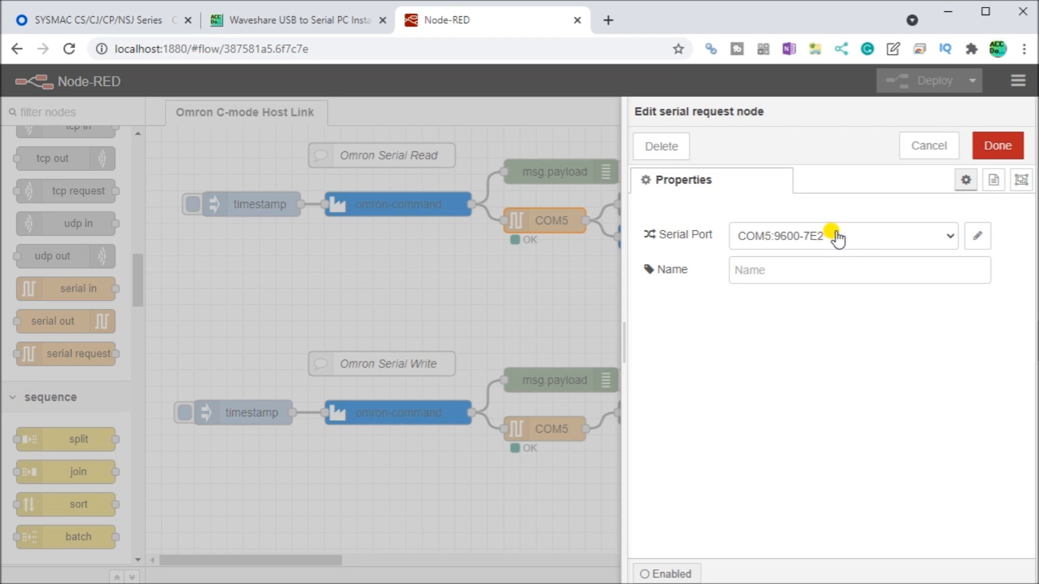
pyautogui.click(976, 241)
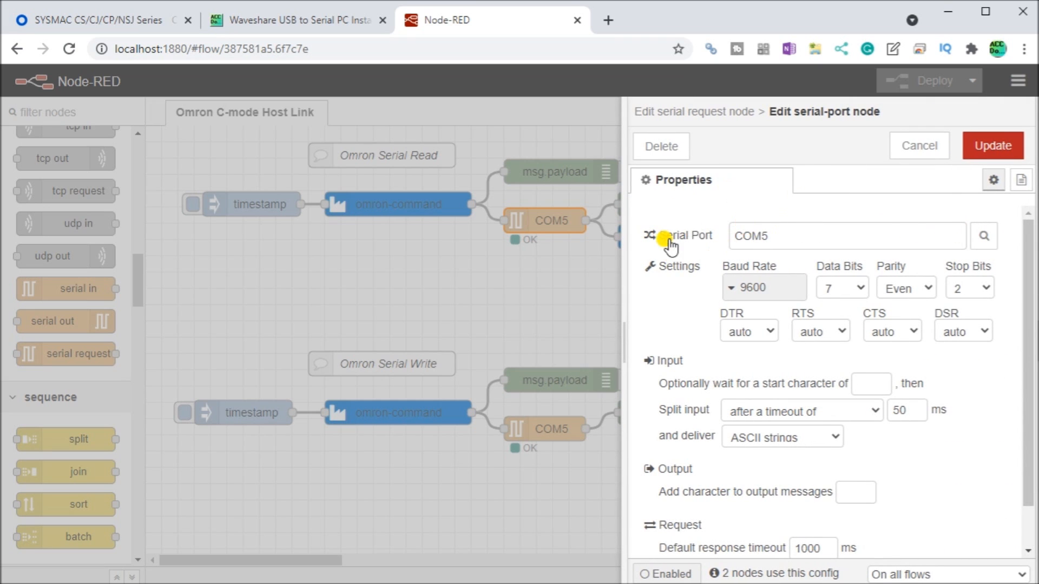
pyautogui.click(979, 237)
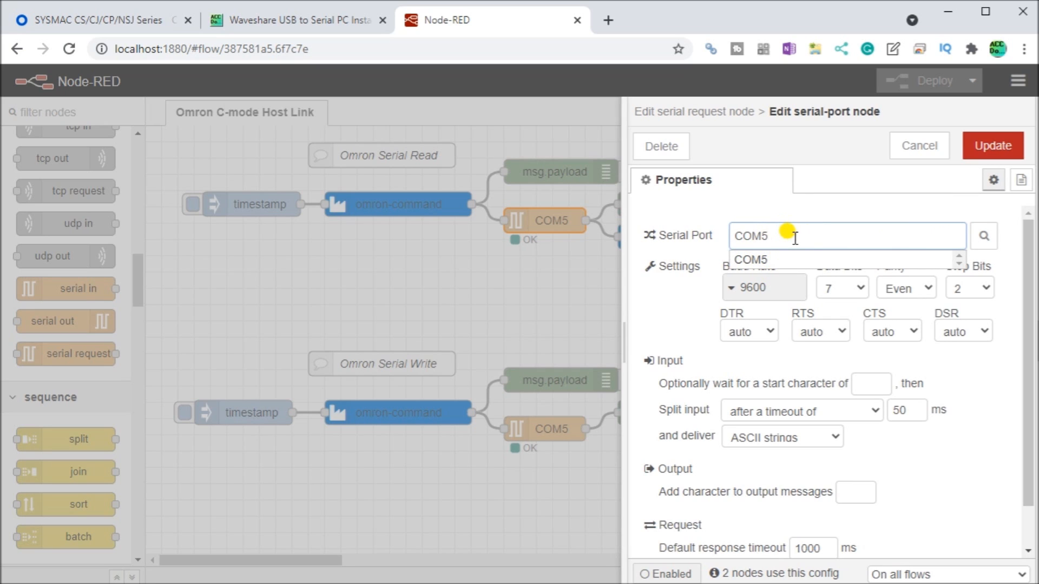
pyautogui.click(819, 216)
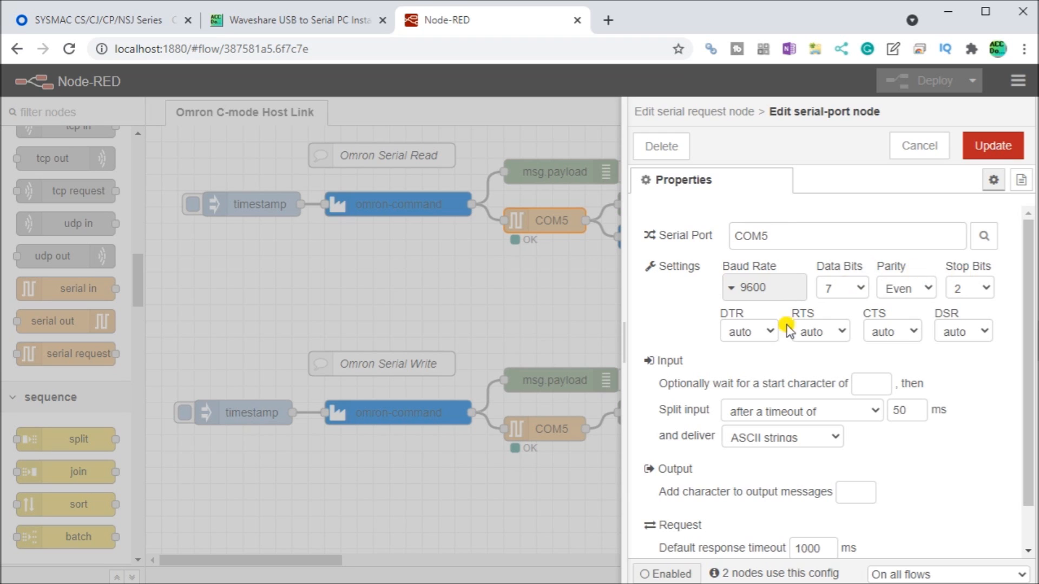
pyautogui.scroll(-1, 732, 351)
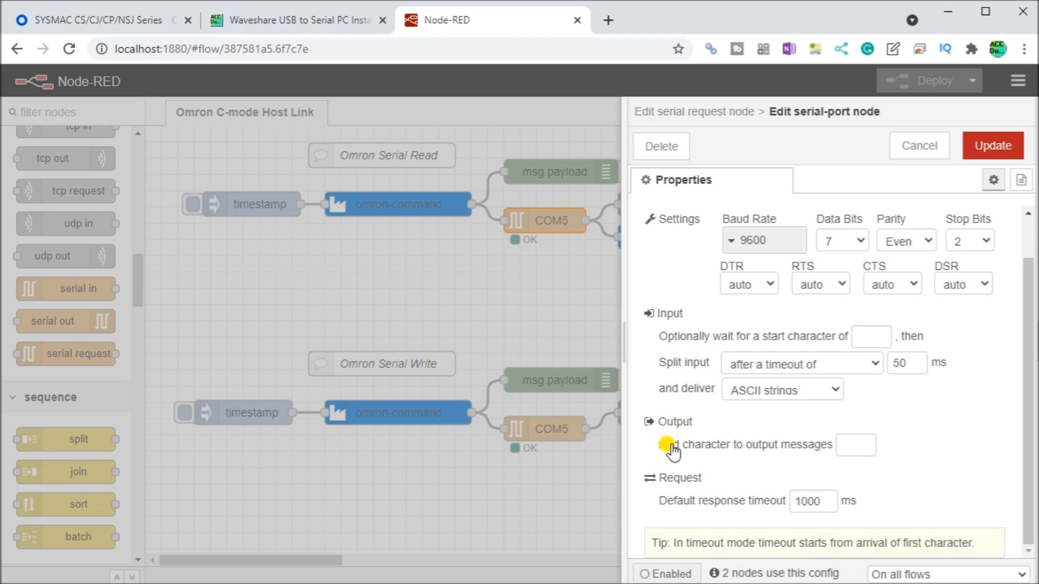
pyautogui.click(909, 151)
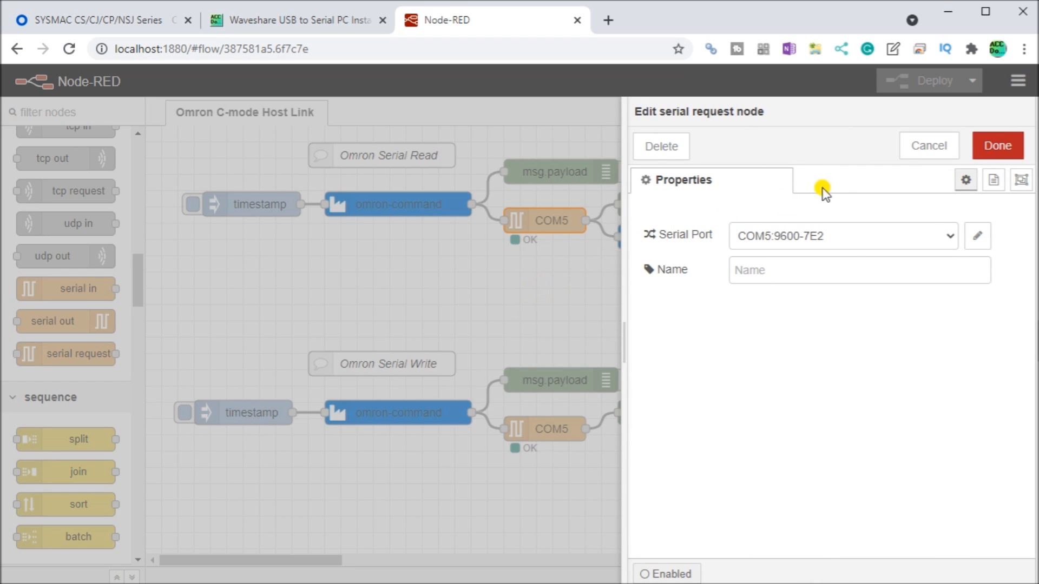
pyautogui.click(911, 150)
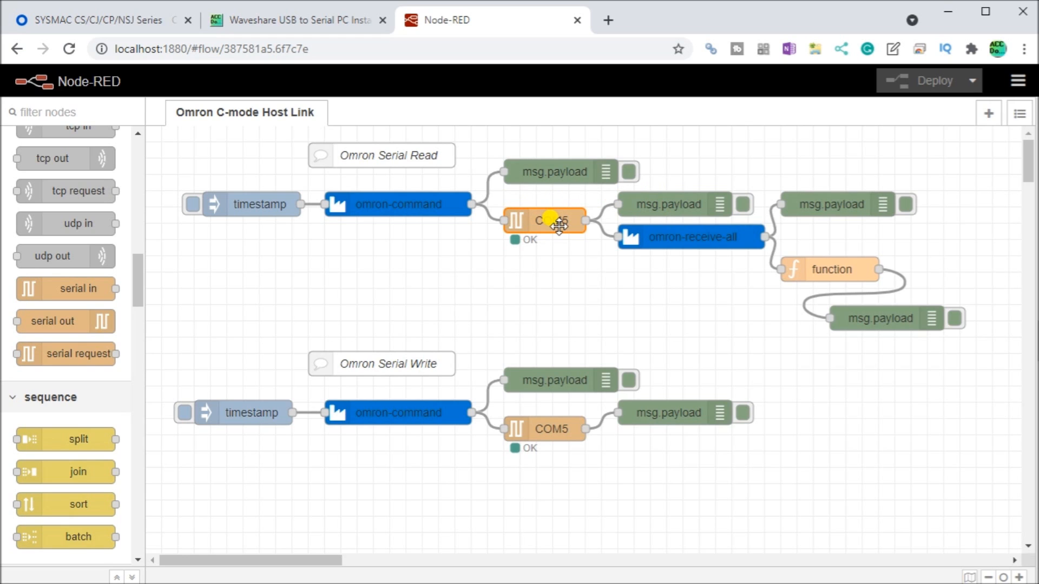
# - Inspect the properties of the omron-receive-all node and the code of the function node in Omron Serial Read, leaving both without saving
pyautogui.doubleClick(689, 241)
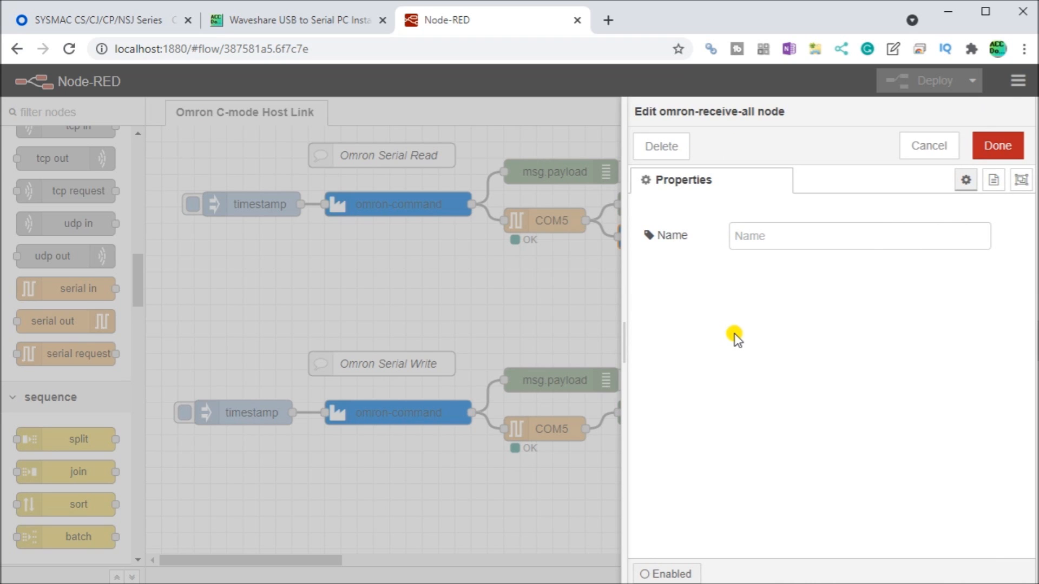
pyautogui.click(927, 149)
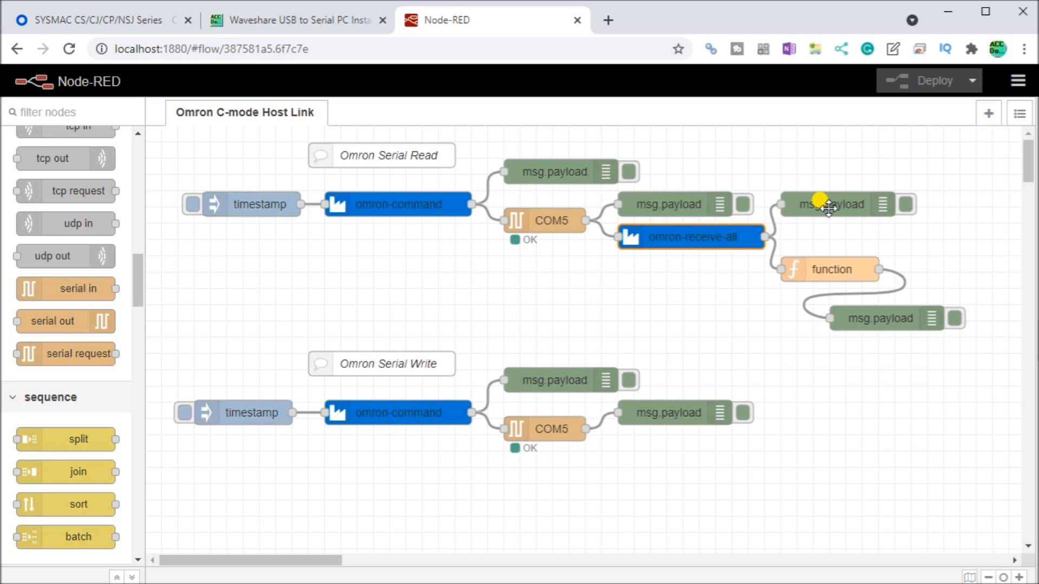
pyautogui.doubleClick(832, 270)
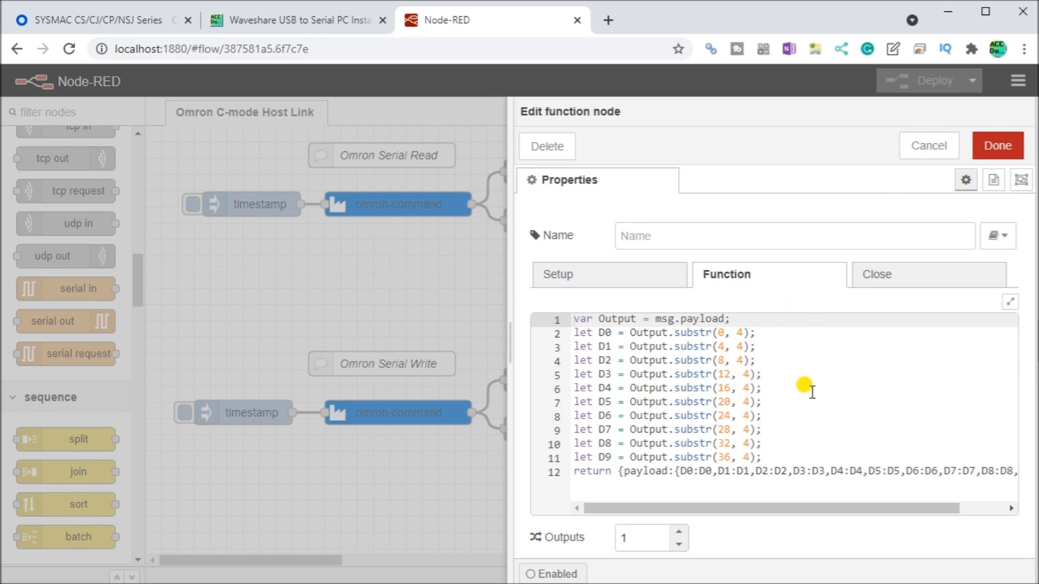
pyautogui.click(924, 155)
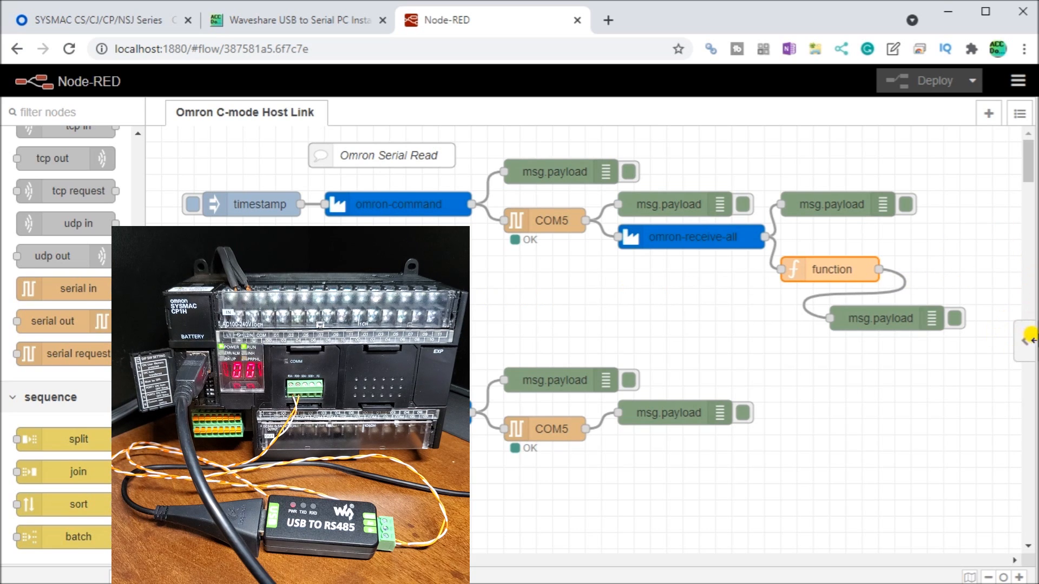
# - Trigger the Omron Serial Read flow with debug messages shown, expand the returned D0 to D9 object, and clear the messages
pyautogui.click(1021, 347)
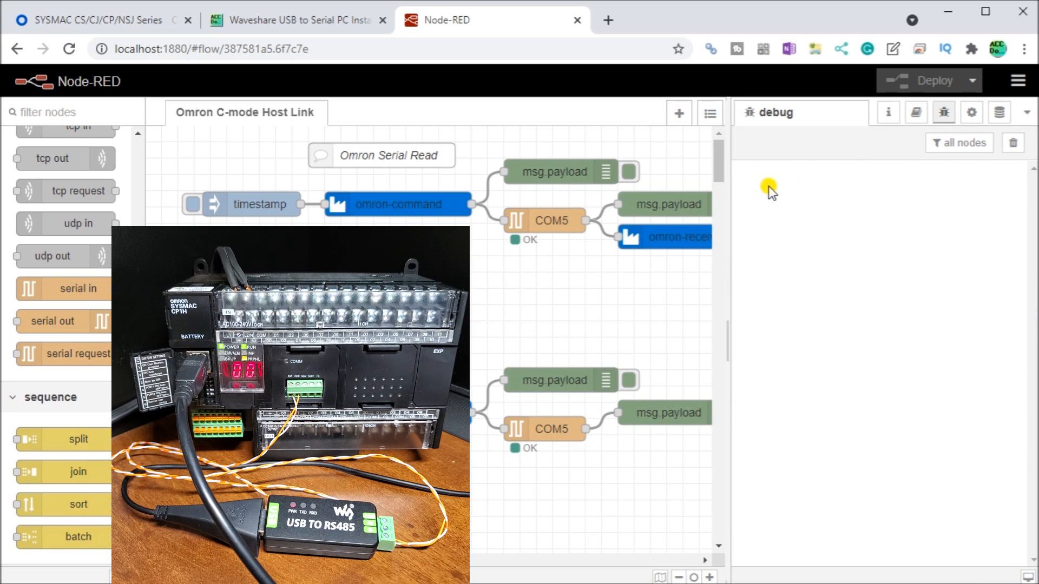
pyautogui.click(190, 205)
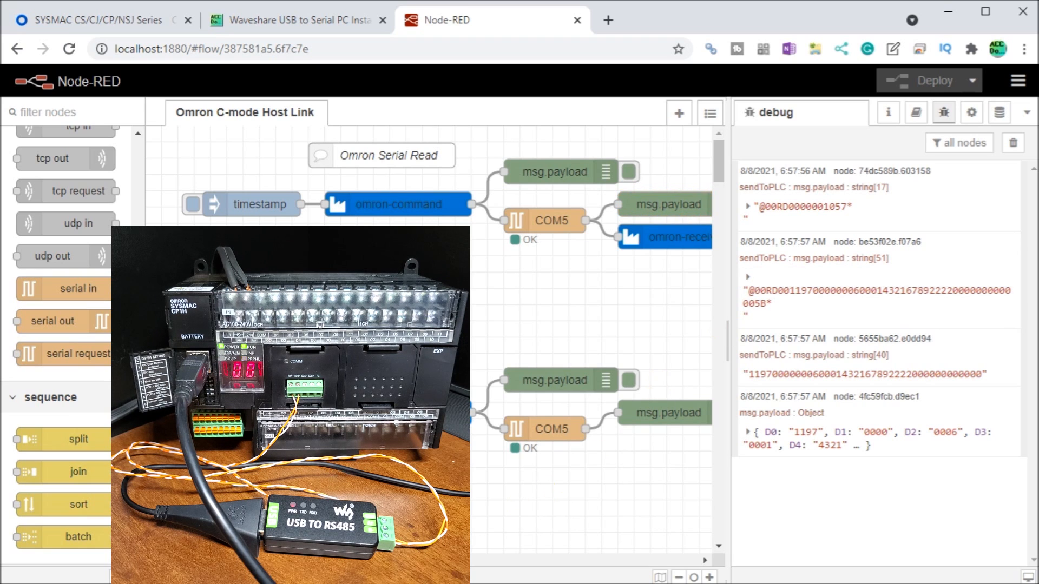
pyautogui.moveTo(194, 561); pyautogui.dragTo(242, 560)
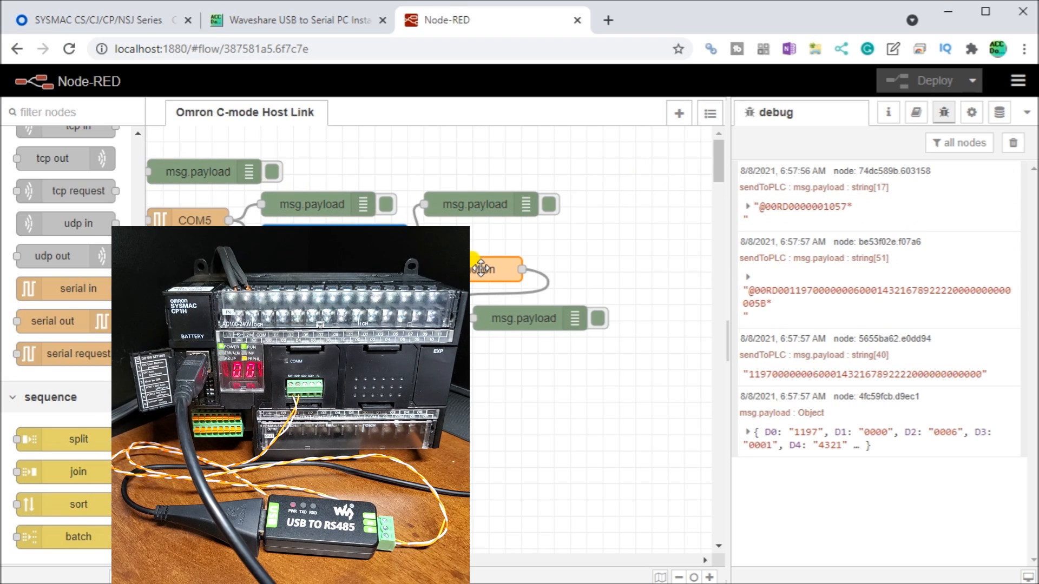
pyautogui.click(747, 433)
pyautogui.scroll(-1, 888, 409)
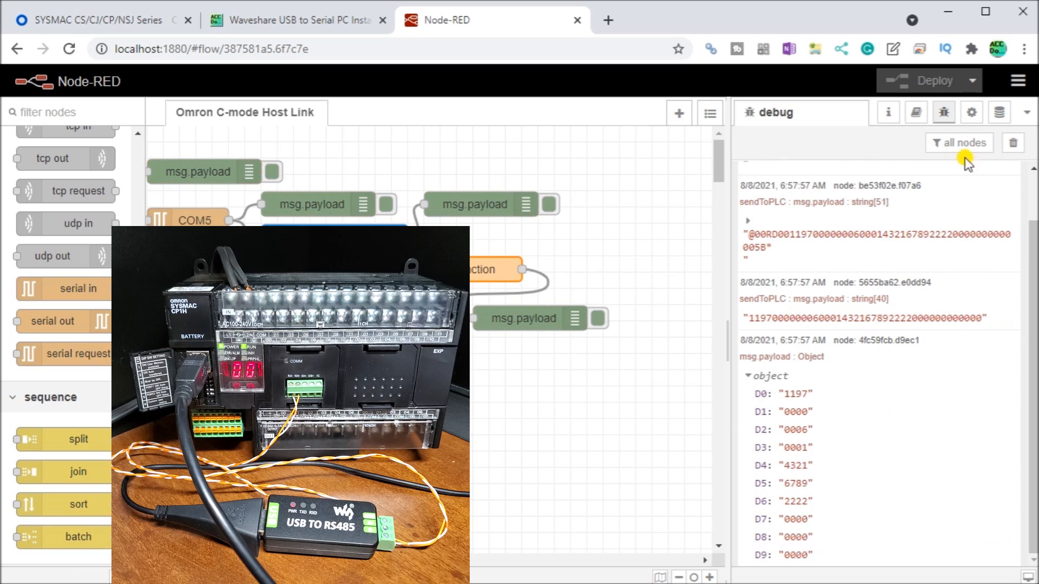
pyautogui.click(1012, 142)
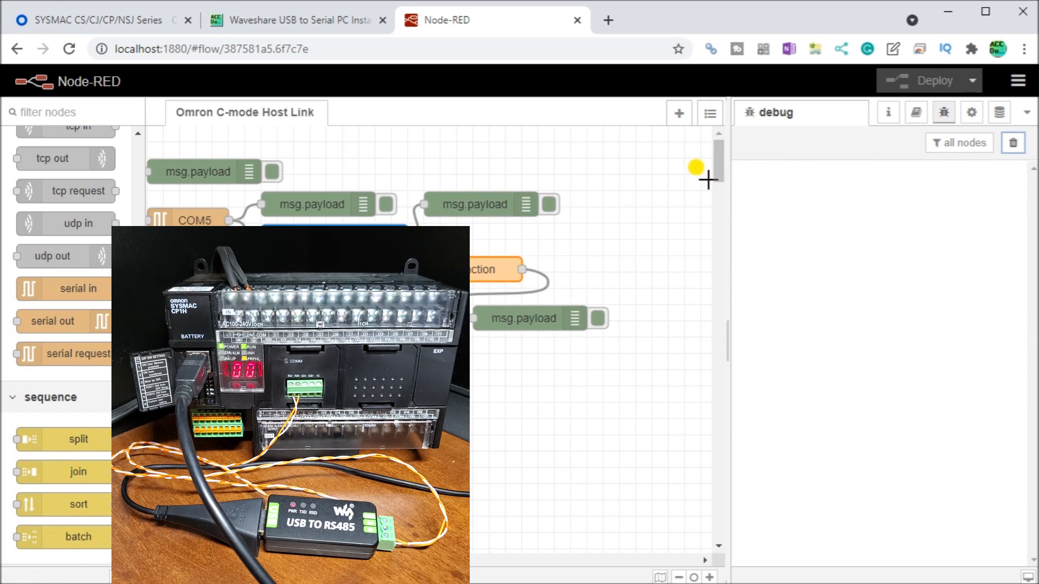
# - Set Number Of Word to 00FF in the Omron Serial Write omron-command node and deploy the flow
pyautogui.moveTo(236, 561); pyautogui.dragTo(191, 560)
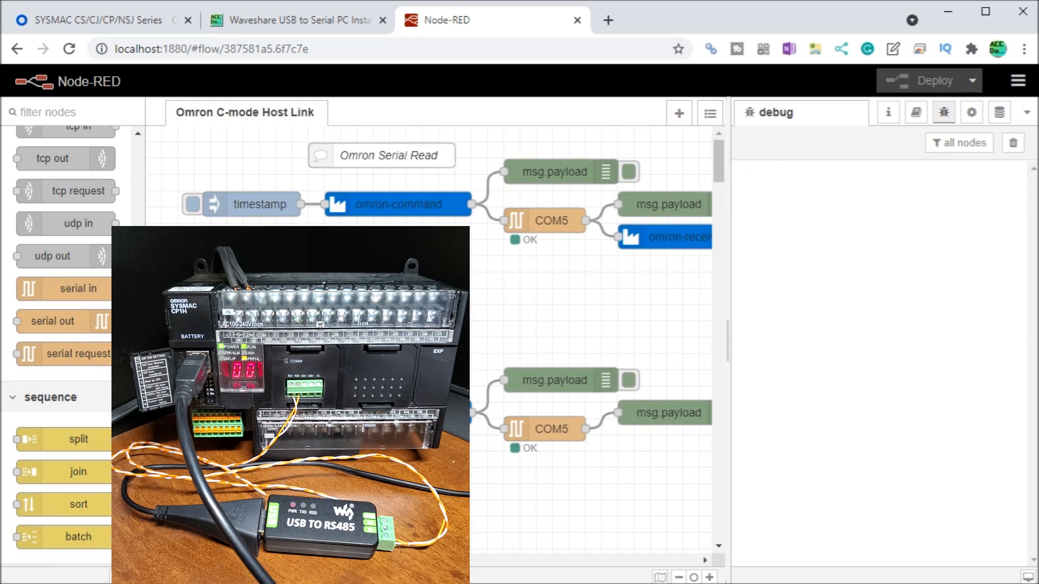
pyautogui.moveTo(719, 175); pyautogui.dragTo(718, 196)
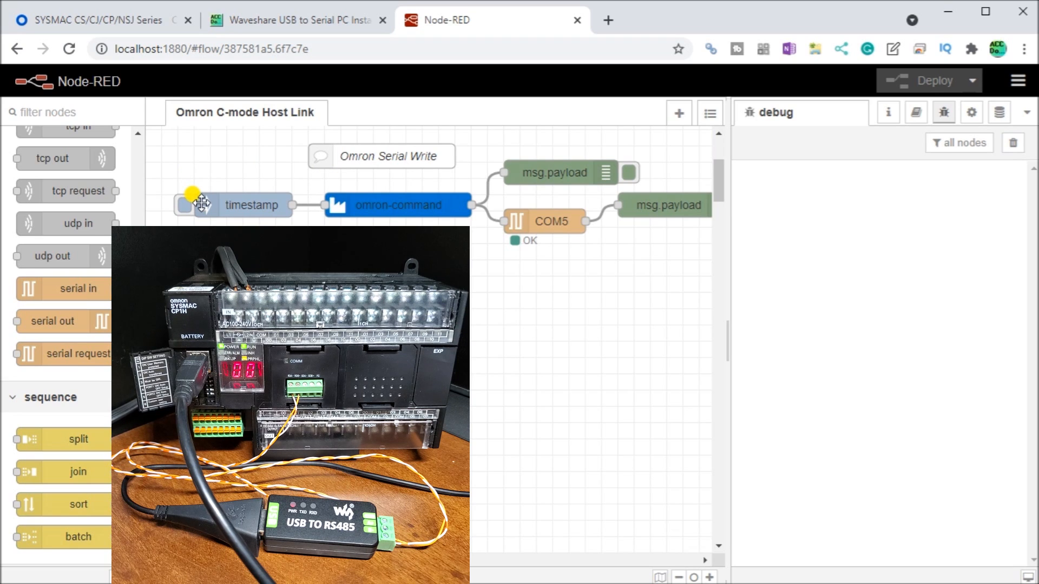
pyautogui.click(389, 207)
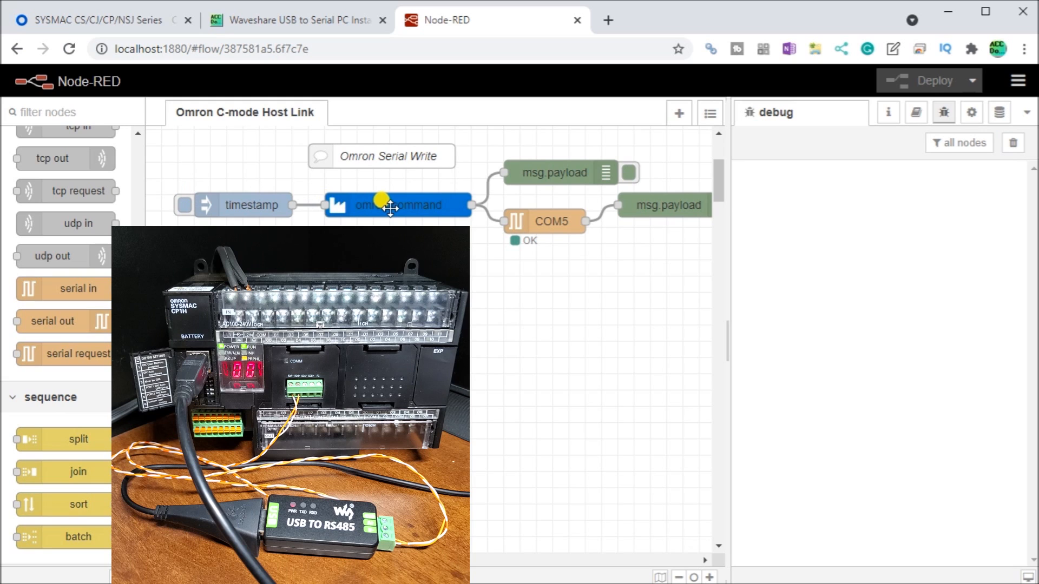
pyautogui.doubleClick(389, 206)
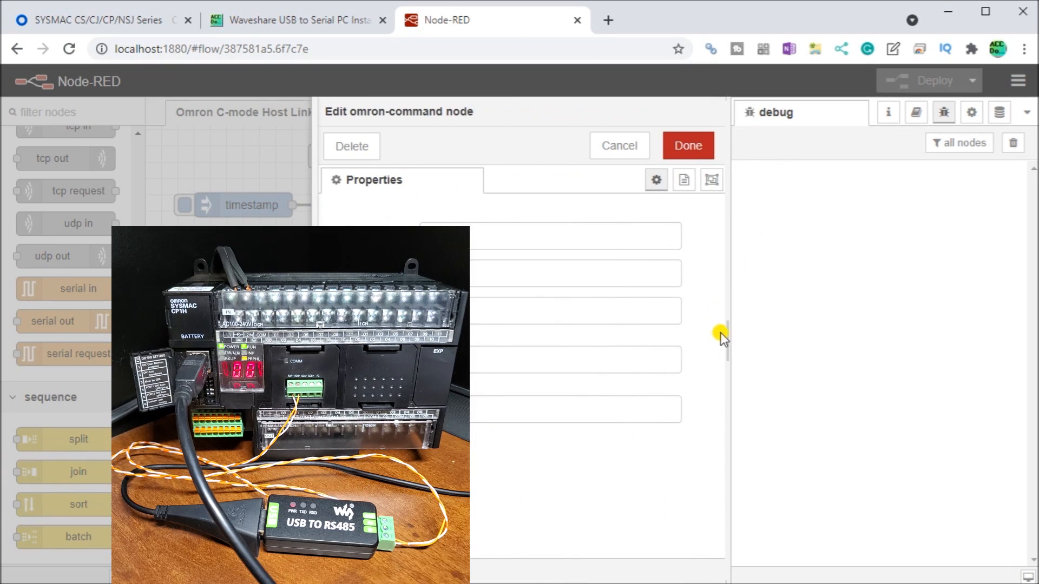
pyautogui.click(712, 347)
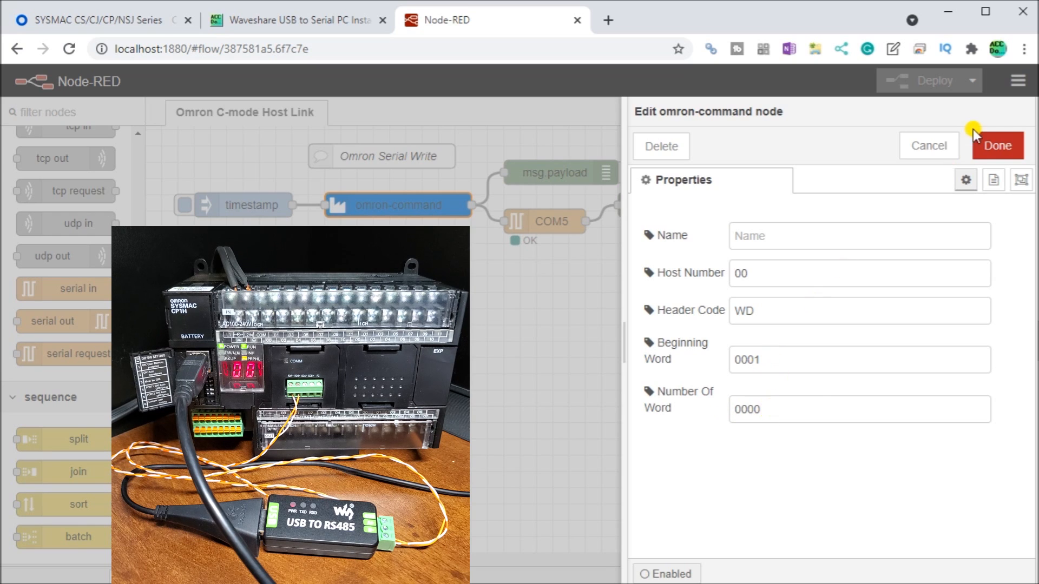
pyautogui.click(776, 408)
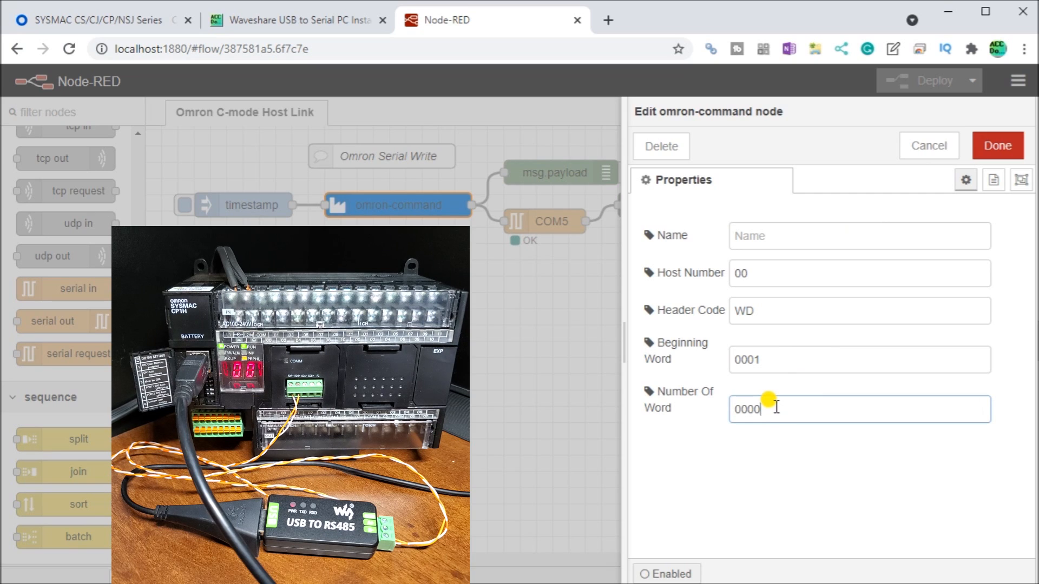
pyautogui.press('BackSpace')
pyautogui.press('BackSpace')
pyautogui.write('FF')
pyautogui.click(999, 147)
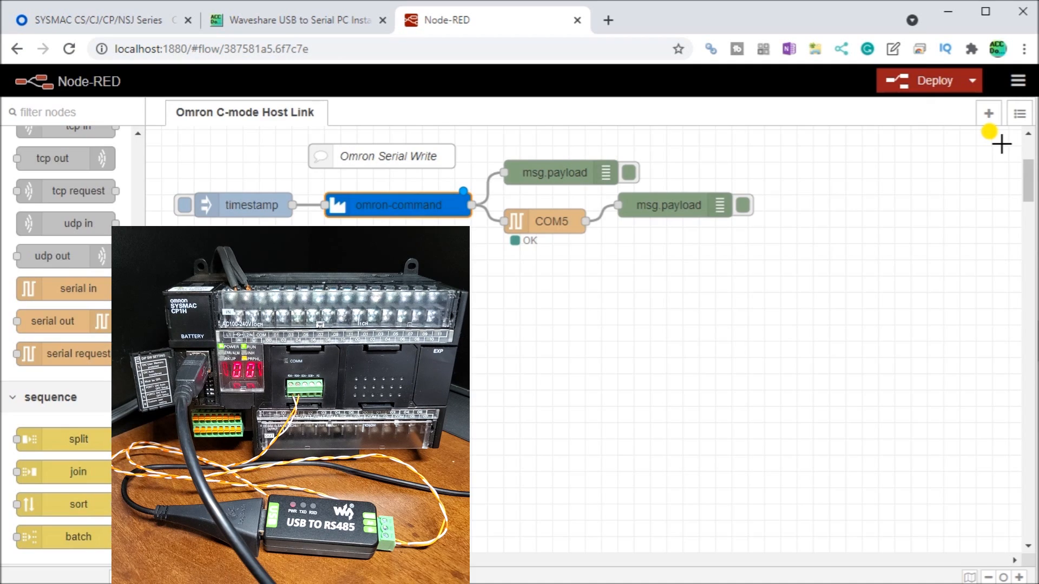
pyautogui.click(939, 76)
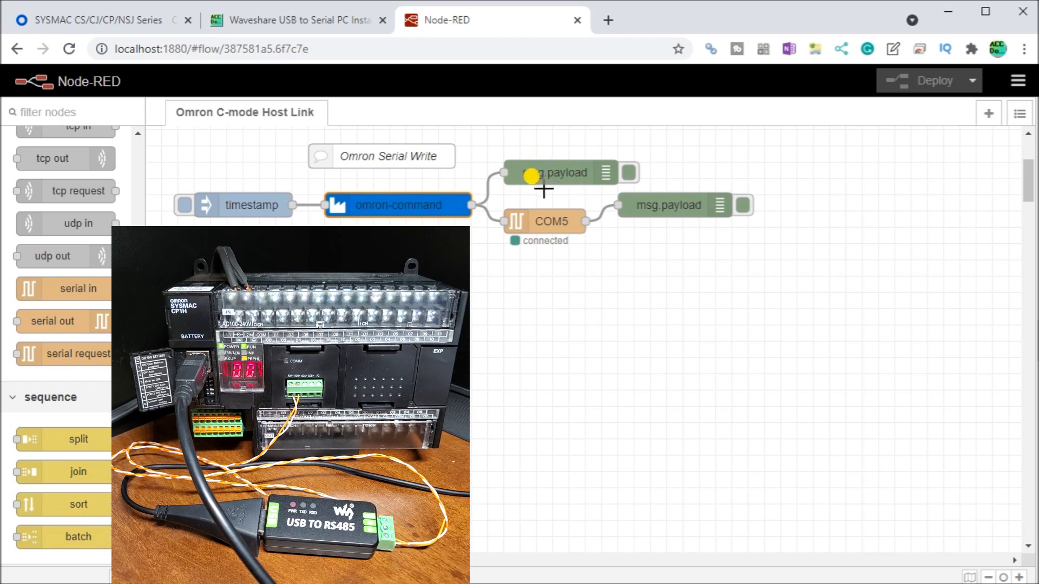
# - Check the Omron Serial Write serial request node's port settings without saving, and trigger the write flow with debug messages shown
pyautogui.doubleClick(545, 222)
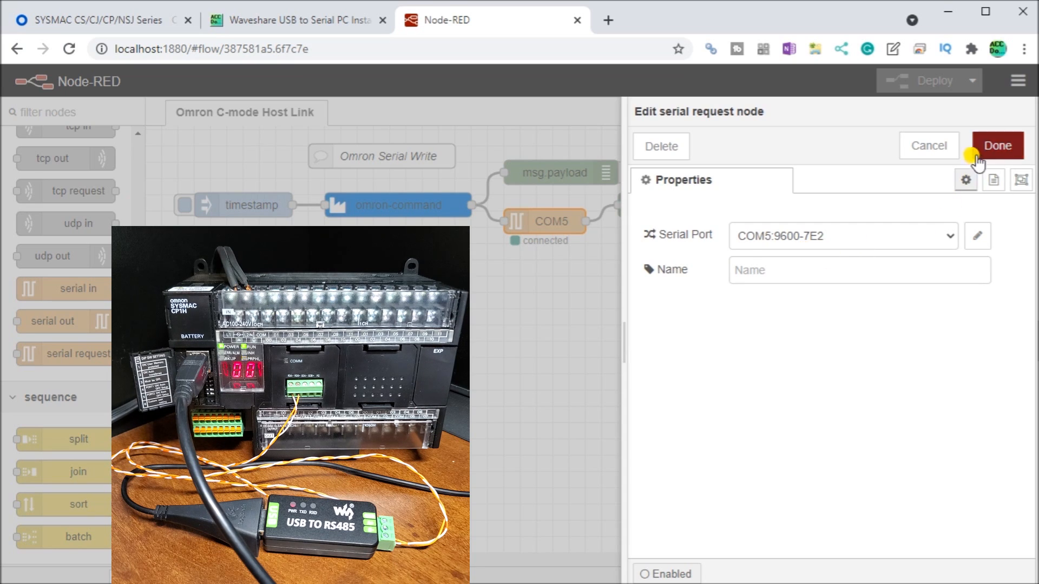
pyautogui.click(939, 153)
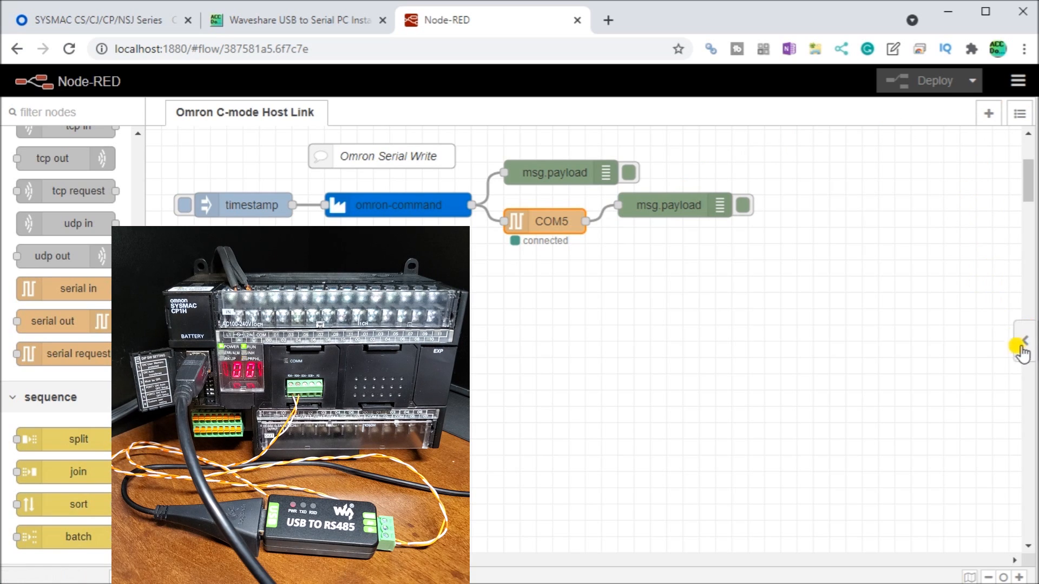
pyautogui.click(1021, 351)
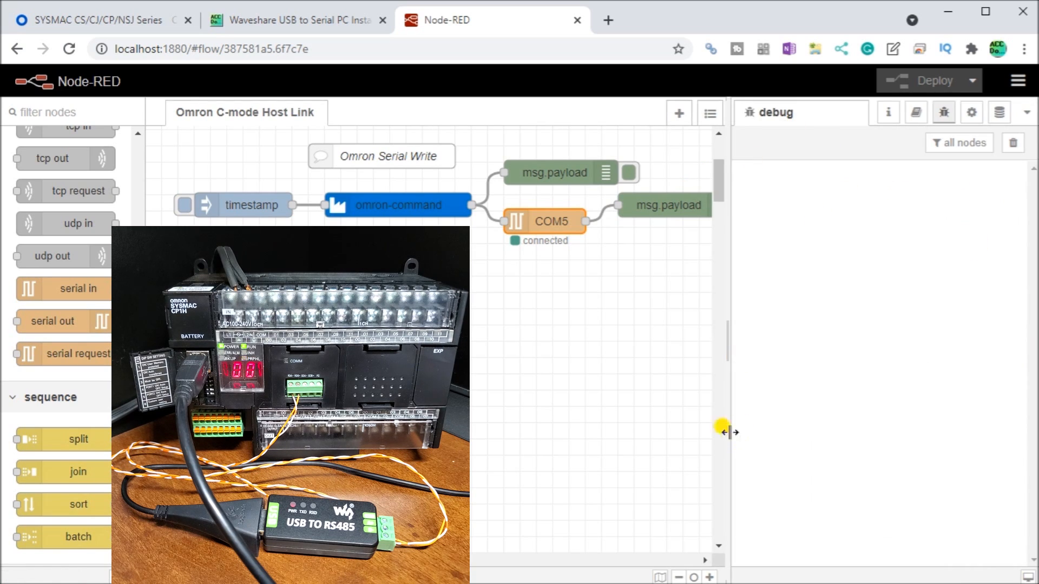
pyautogui.click(182, 210)
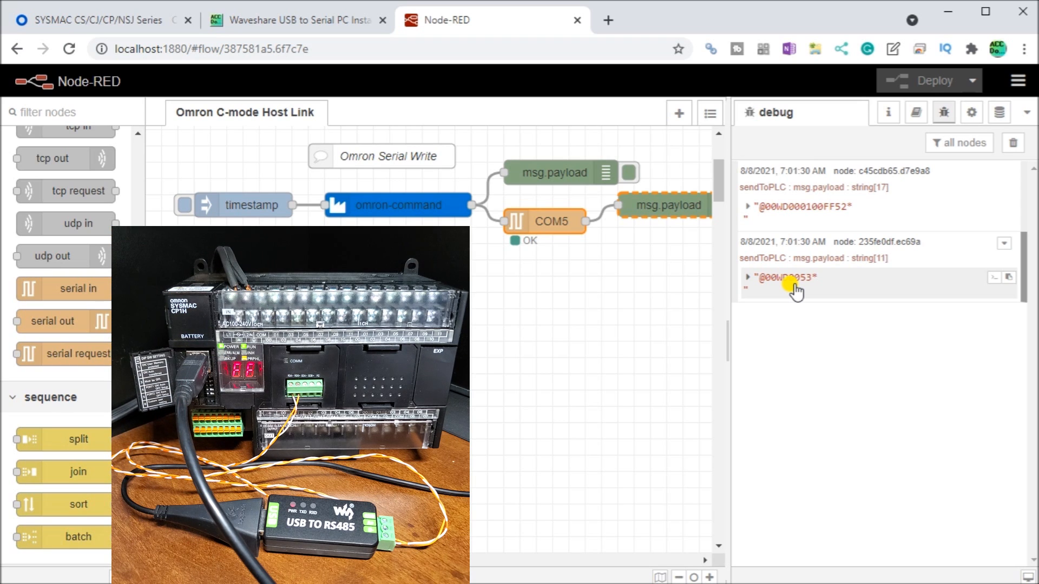
# - Set Number Of Word to 0011 in the Omron Serial Write omron-command node, deploy, and trigger the write flow again
pyautogui.doubleClick(389, 205)
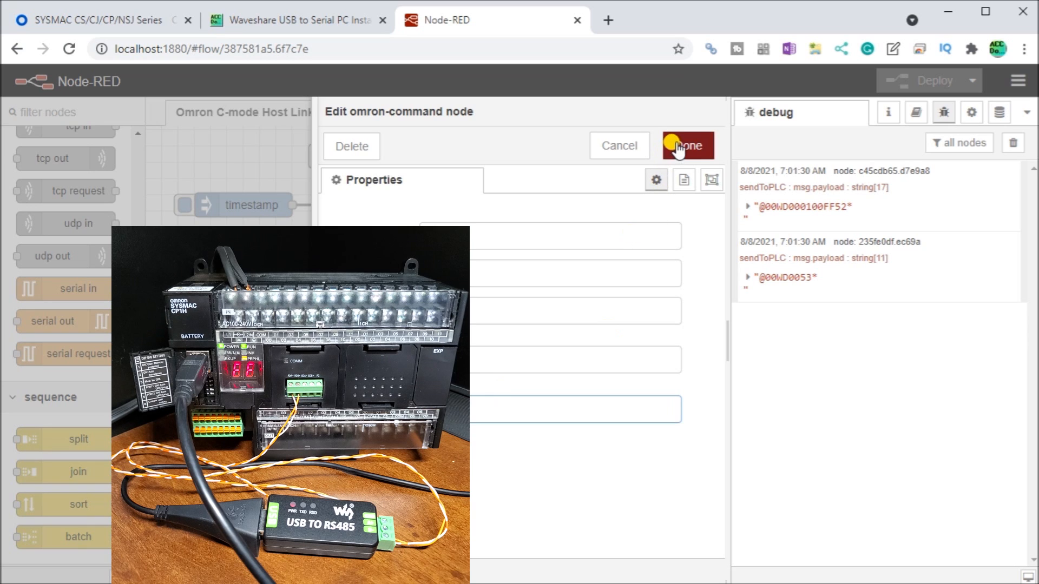
pyautogui.click(684, 152)
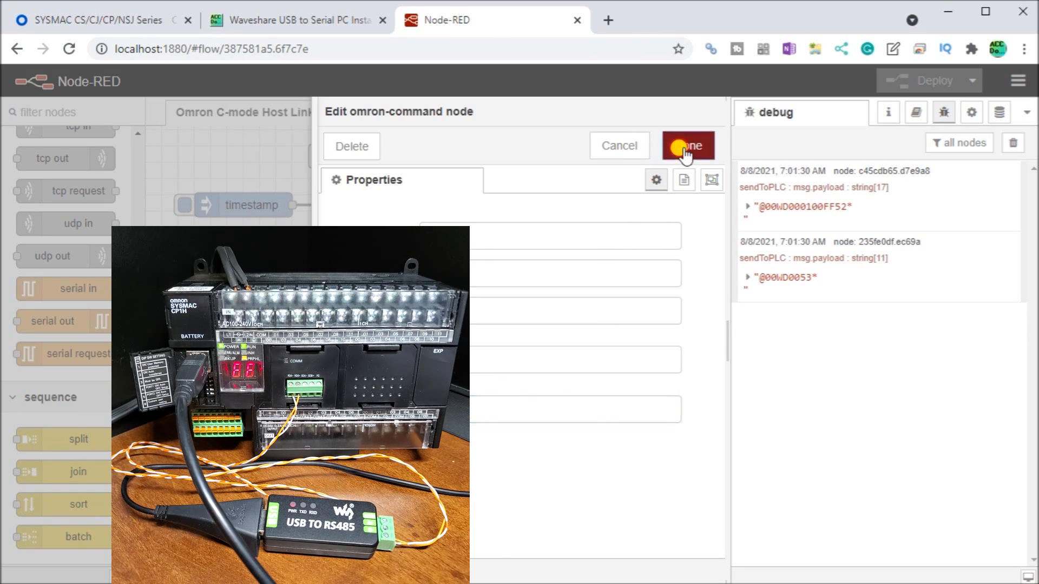
pyautogui.click(919, 78)
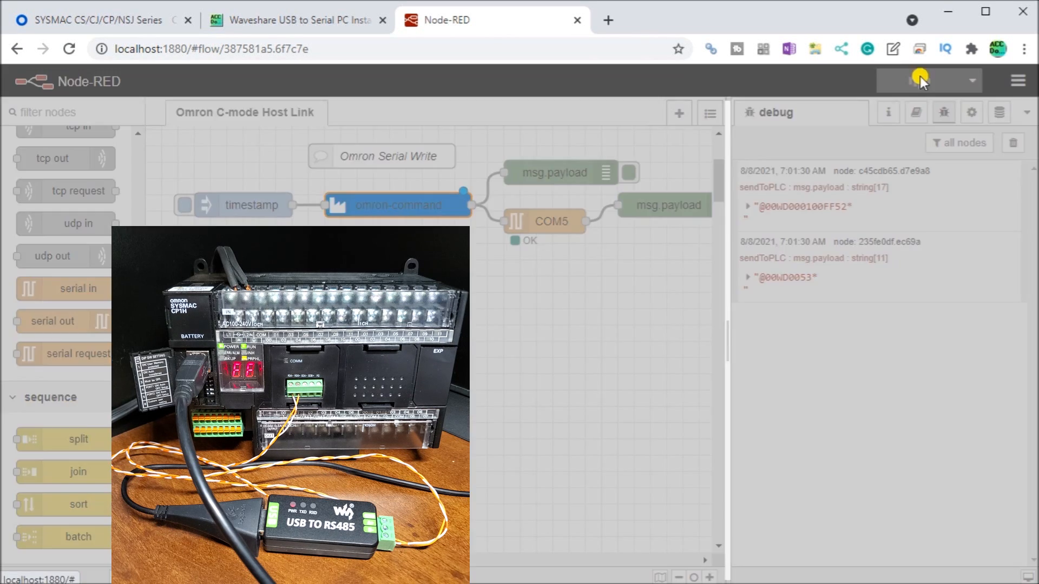
pyautogui.click(183, 206)
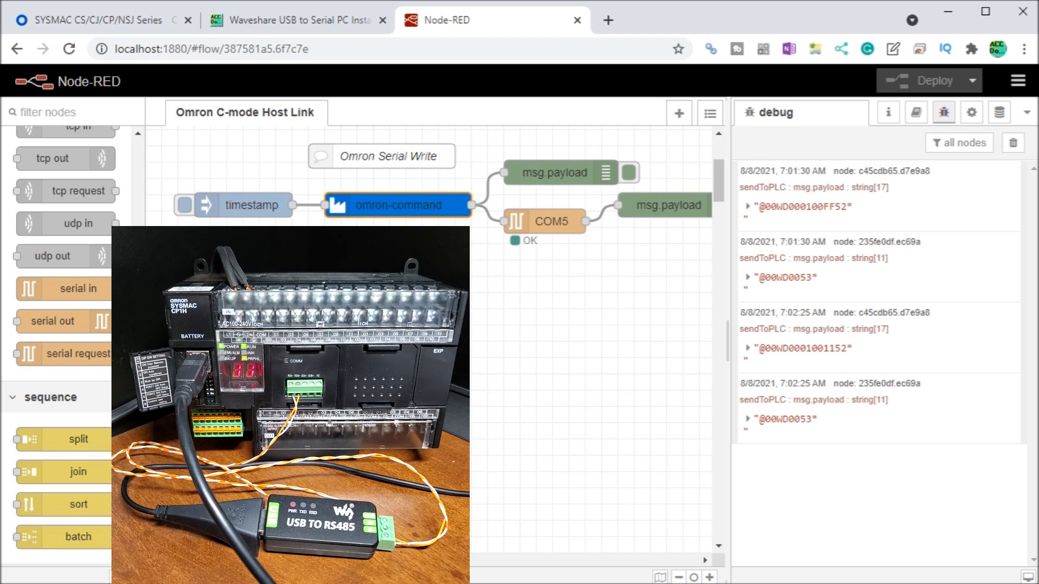
pyautogui.moveTo(720, 177); pyautogui.dragTo(719, 152)
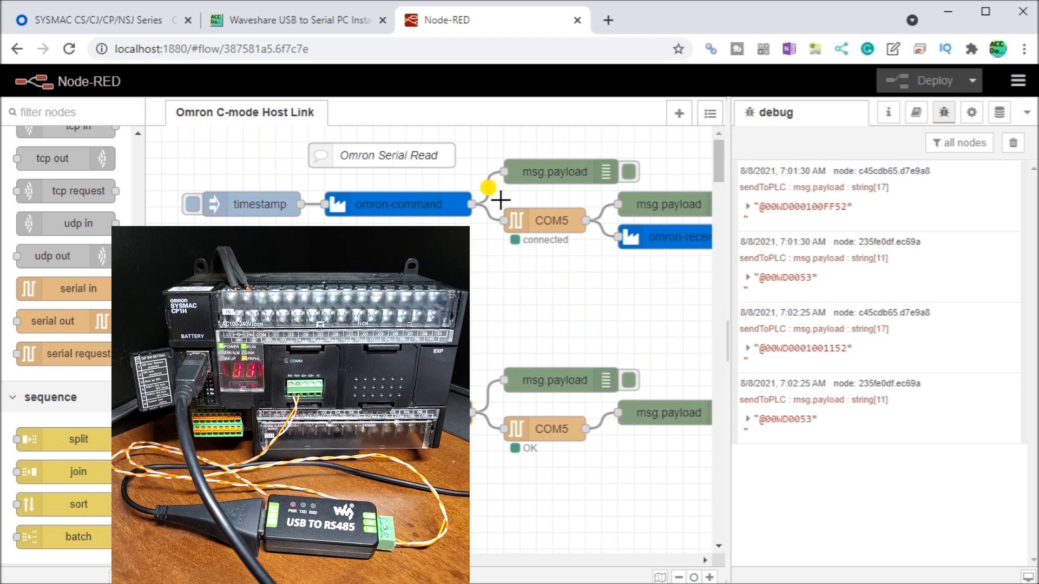